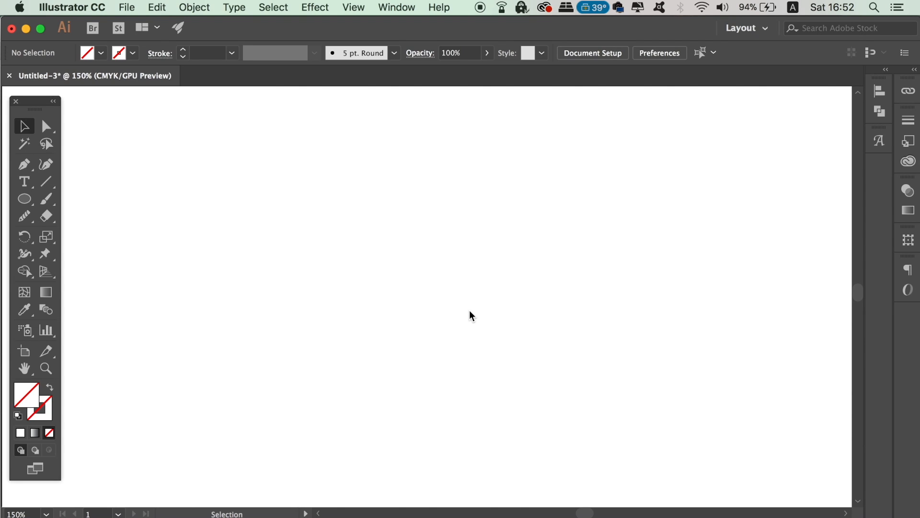
- Show the document grid on the artboard
click(396, 7)
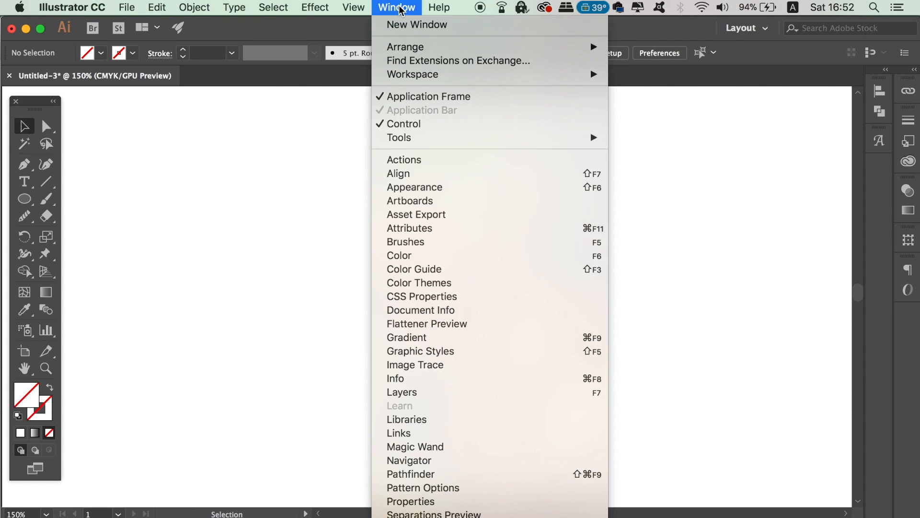
mouse_move(353, 6)
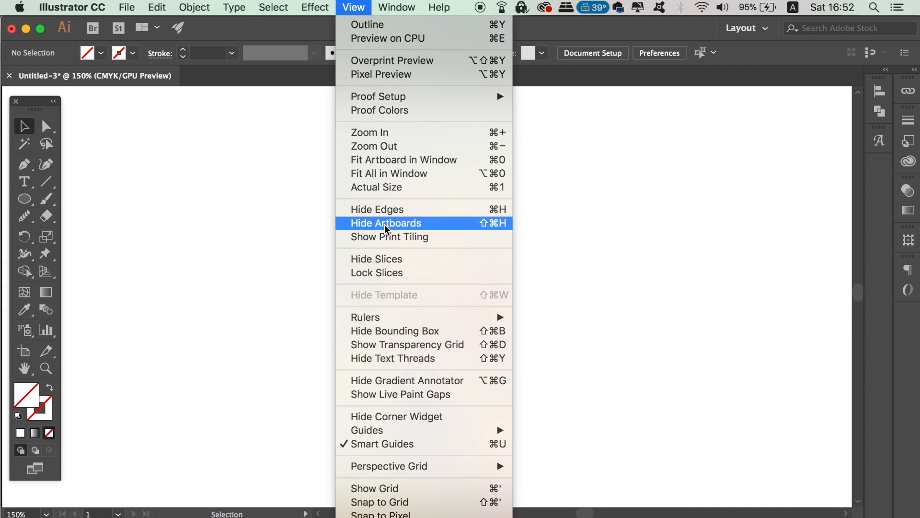
click(407, 493)
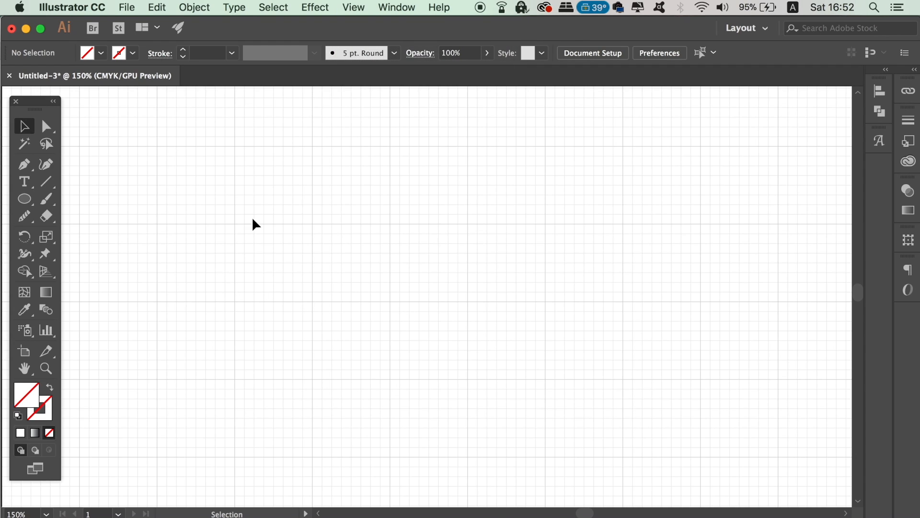
- Select the Pen tool, set the stroke colour to near-black 0B0C0C, and show the rulers
key(p)
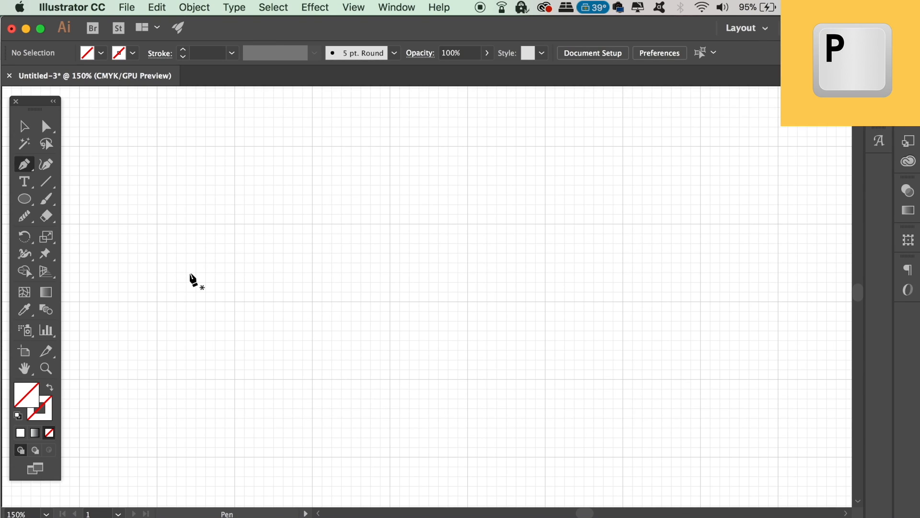
click(51, 410)
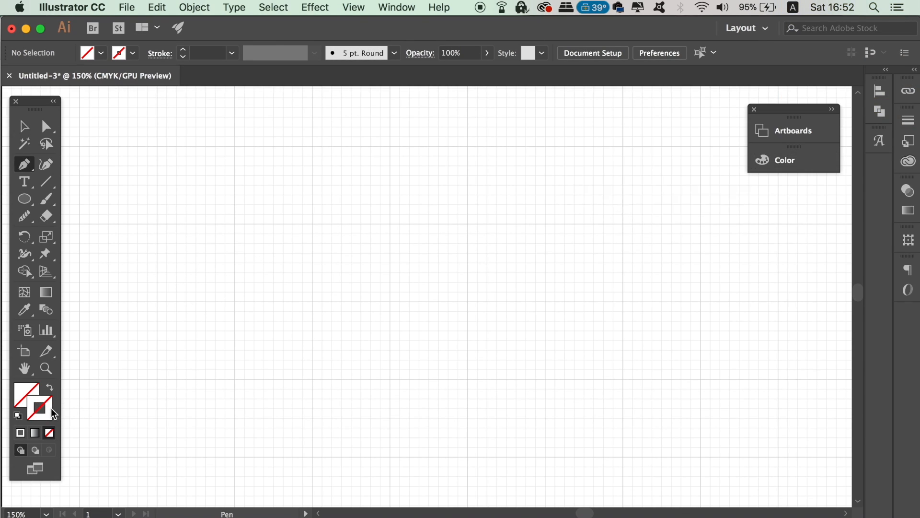
double_click(52, 411)
click(556, 415)
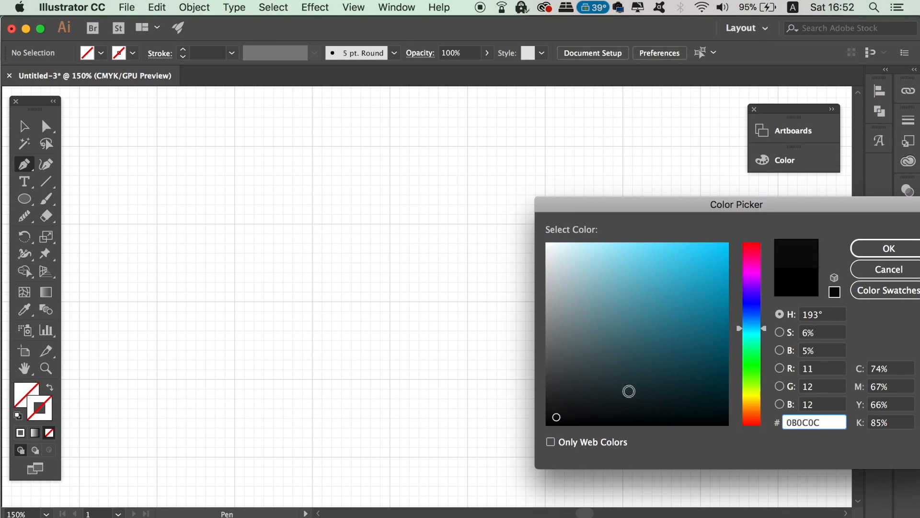
click(865, 251)
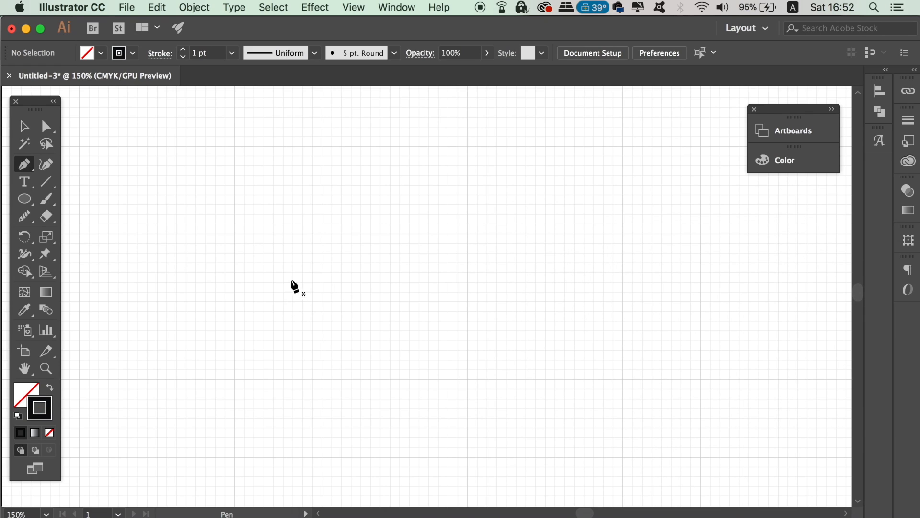
key(super)
key(super+r)
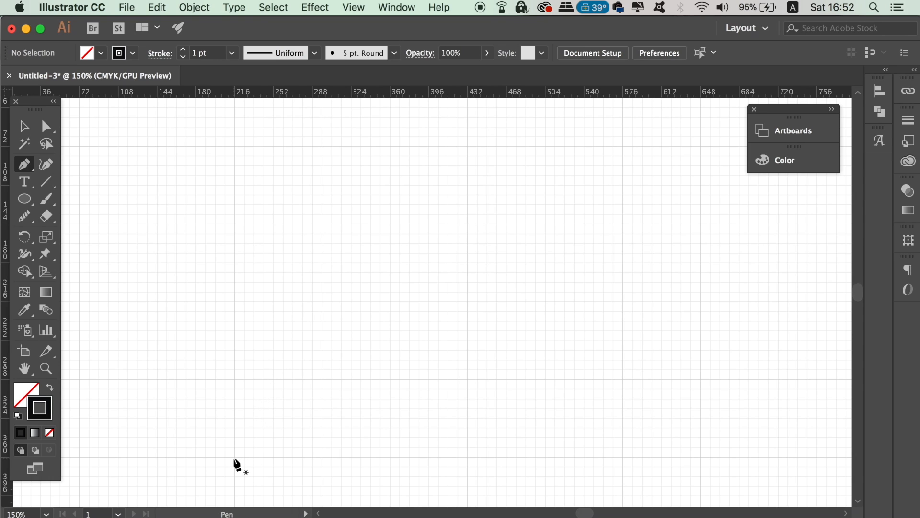
- Draw an open path with a vertical line about 216 pt tall and a diagonal descending right at 45° from its upper end
click(235, 457)
click(234, 224)
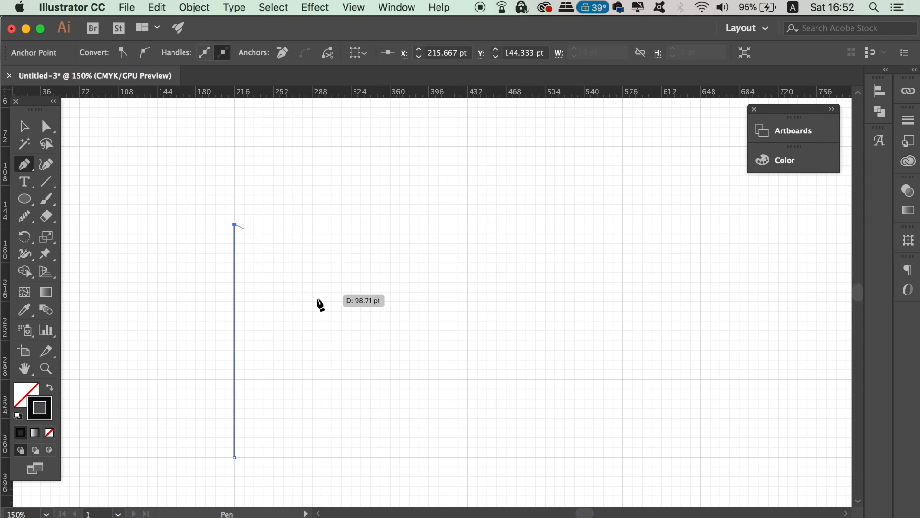
click(360, 350)
key(v)
click(170, 165)
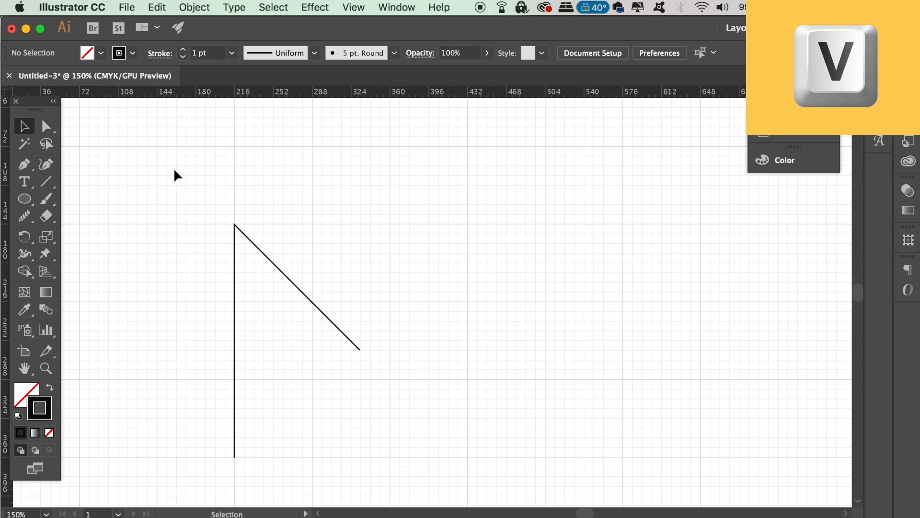
- Duplicate the path about 27 pt to the right and lower the copy's corner and diagonal endpoint together by about 52 pt
click(235, 311)
drag(234, 315, 265, 314)
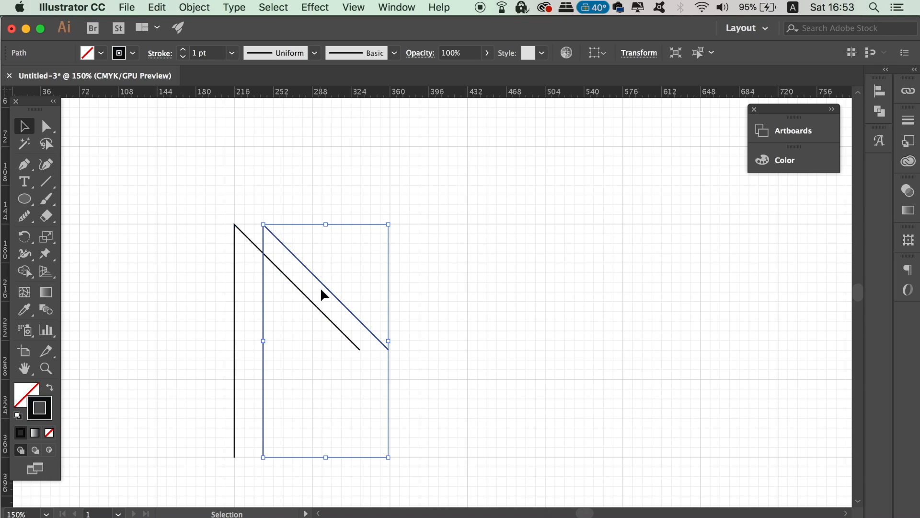
key(a)
click(295, 190)
click(263, 225)
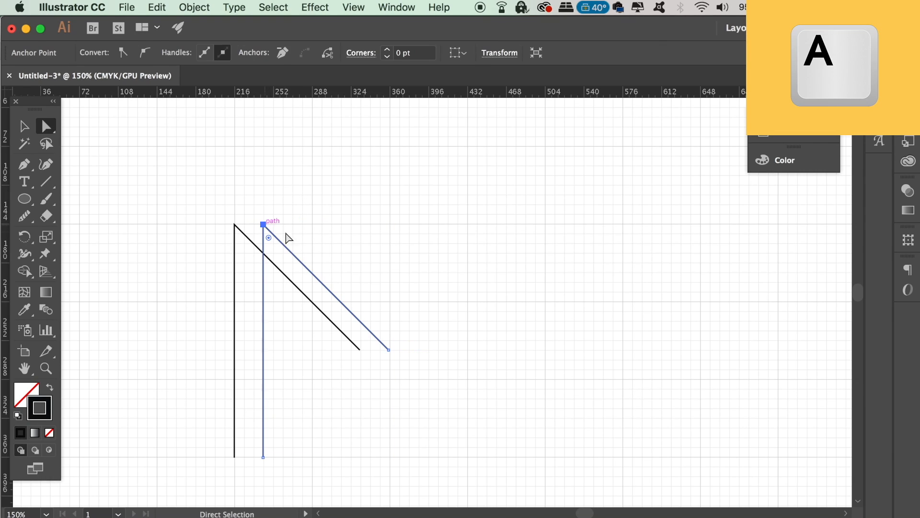
drag(389, 351, 389, 407)
- Lower the inner path's corner and diagonal endpoint further, keeping its vertical line's base in place
key(super+equal)
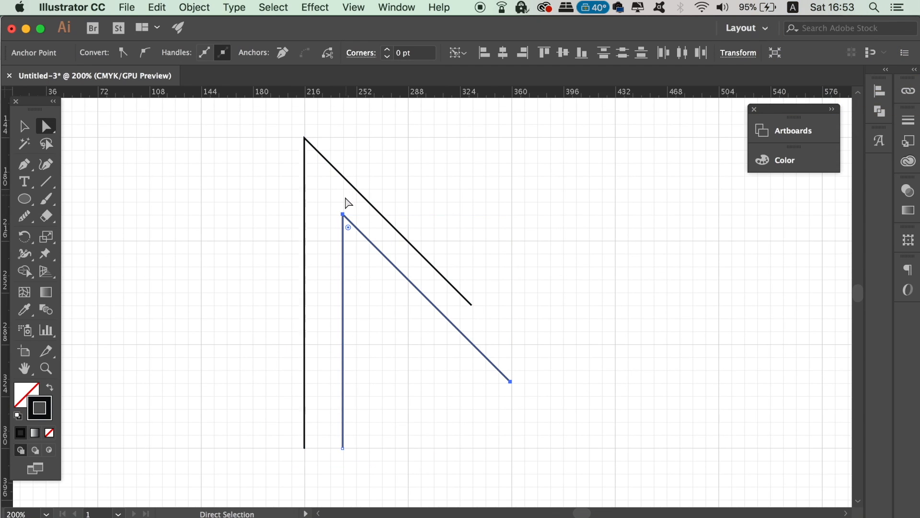
mouse_move(511, 383)
mouse_down()
mouse_move(510, 397)
mouse_move(511, 389)
mouse_up()
click(447, 424)
key(super+equal)
key(super+minus)
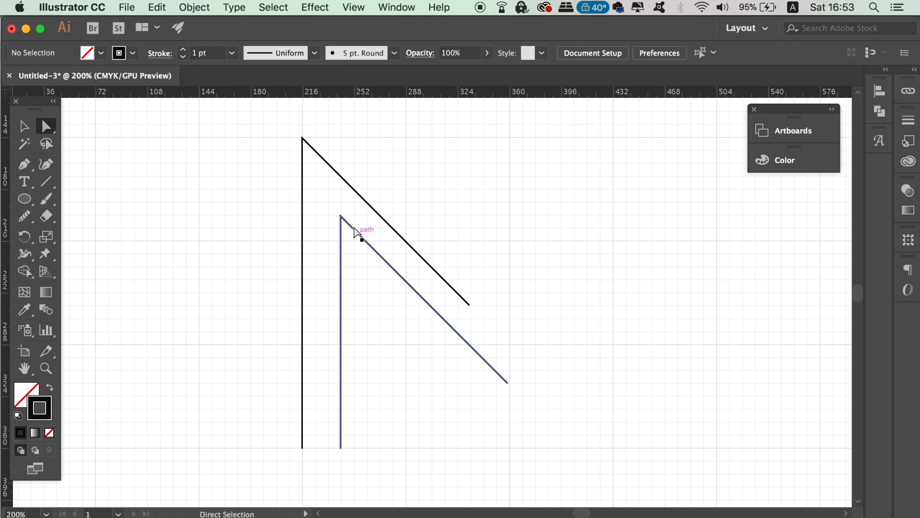
click(510, 388)
drag(510, 388, 510, 401)
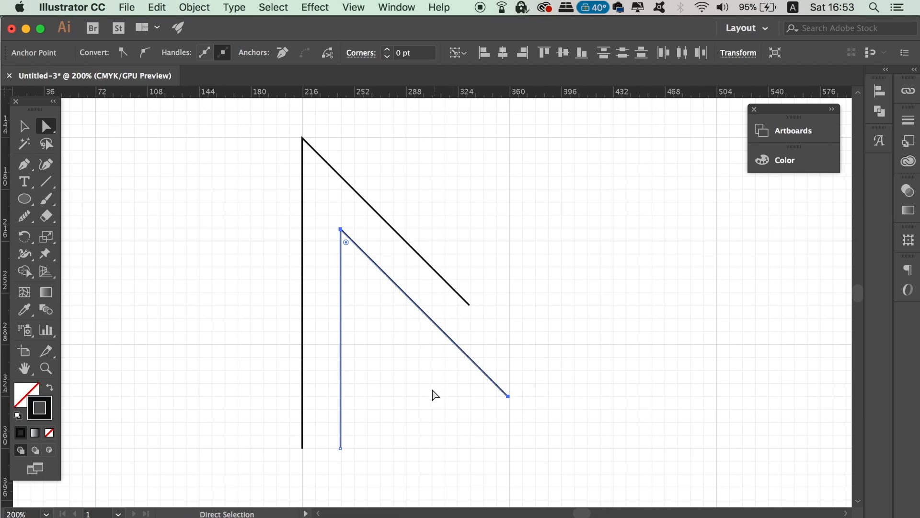
click(509, 365)
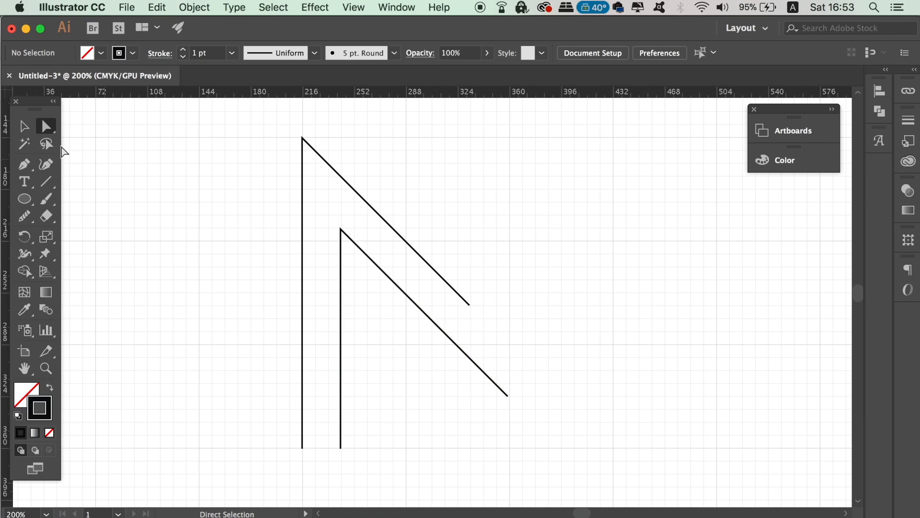
- Shorten the inner path's diagonal by 26.67 pt in X and Y so its endpoint aligns vertically beneath the outer path's endpoint
drag(508, 397, 469, 357)
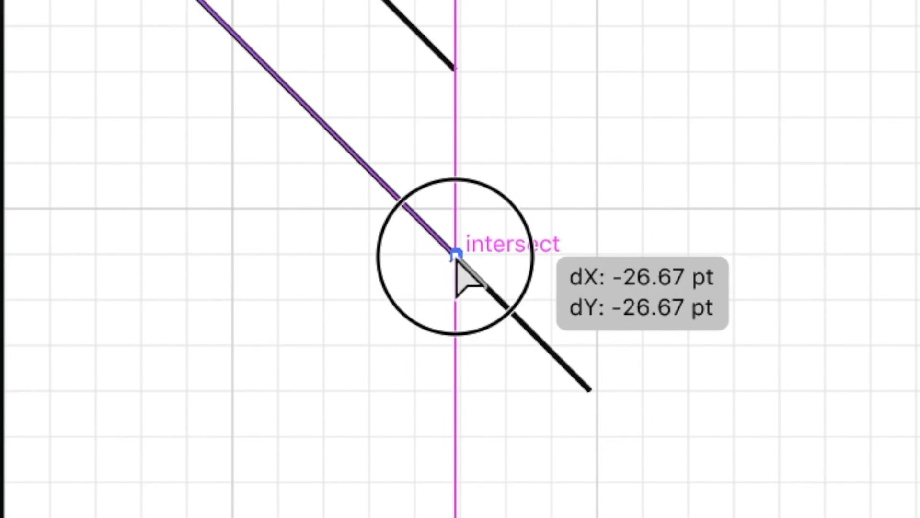
drag(456, 256, 456, 256)
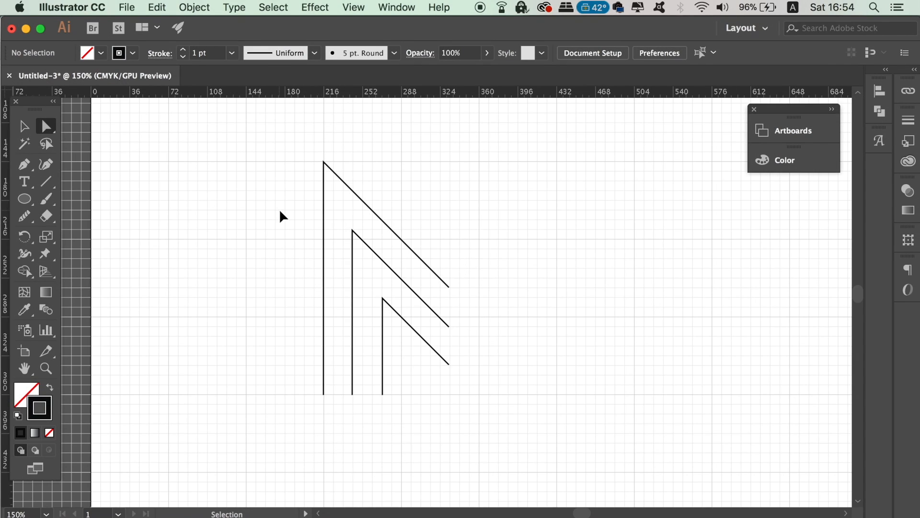
- Place a horizontal ruler guide a little below the base of the three paths
key(super+equal)
key(super+equal)
scroll(281, 216, down, 3)
scroll(281, 215, left, 2)
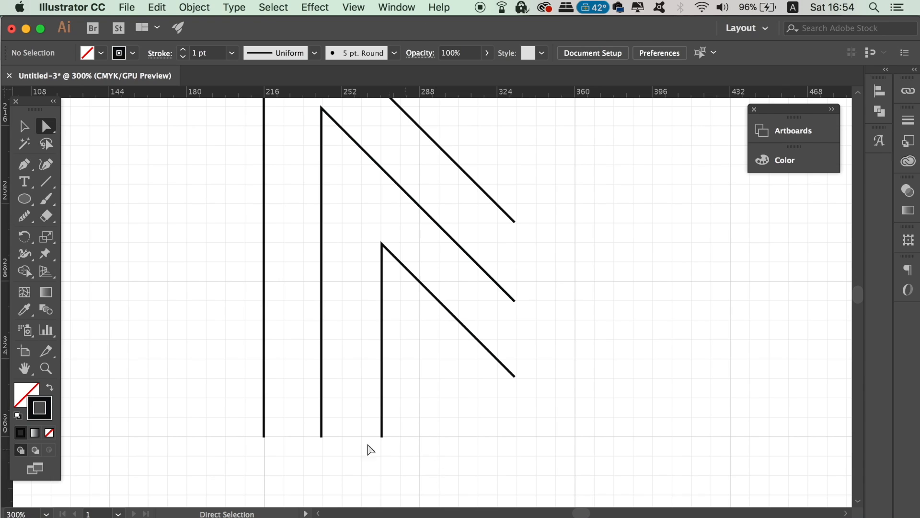
drag(206, 92, 222, 481)
click(211, 362)
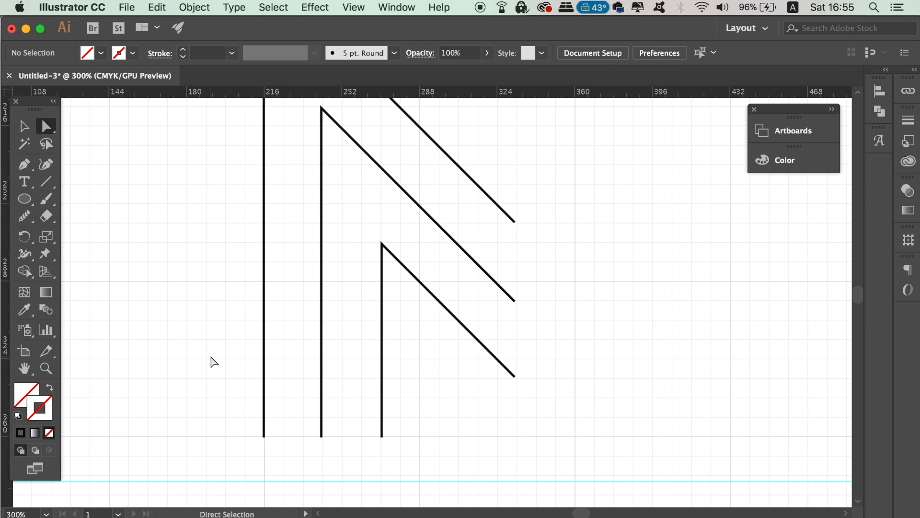
key(super+minus)
scroll(240, 326, up, 2)
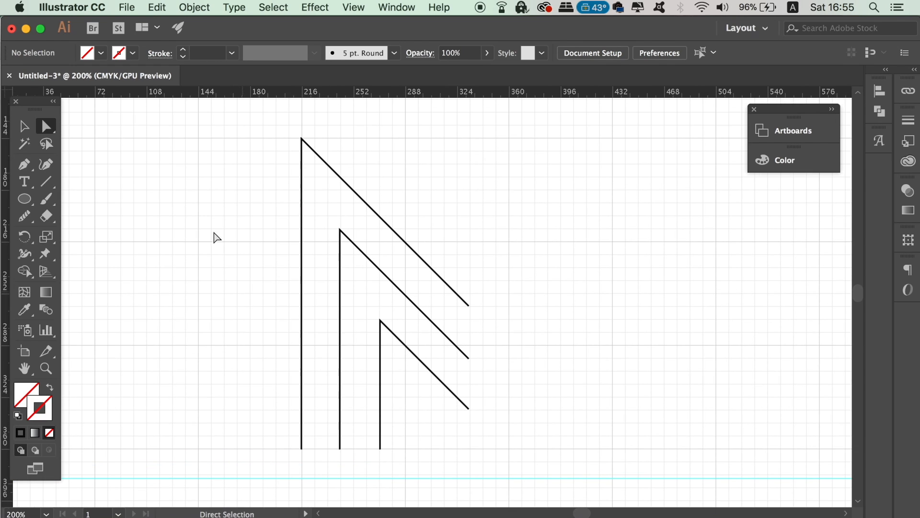
- Duplicate all three paths to the right and reflect the copies across the vertical axis at 90°
key(v)
drag(205, 188, 605, 338)
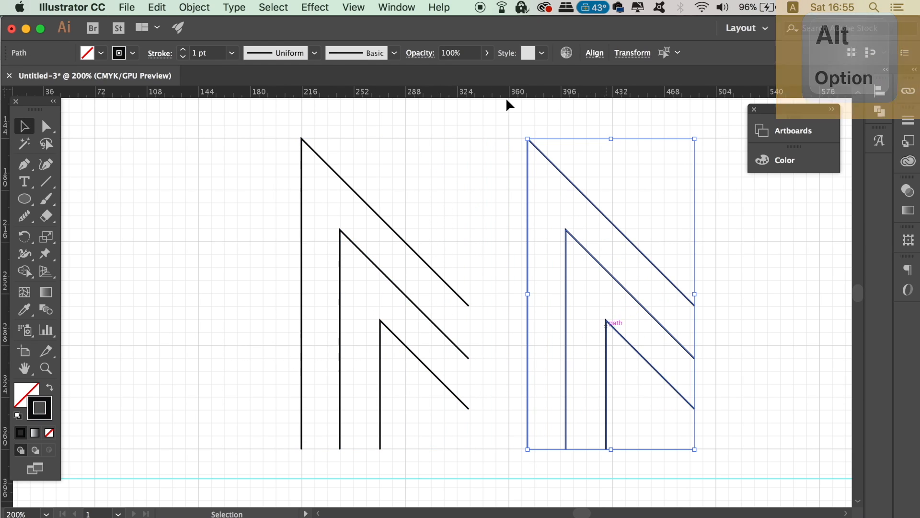
click(195, 7)
mouse_move(211, 25)
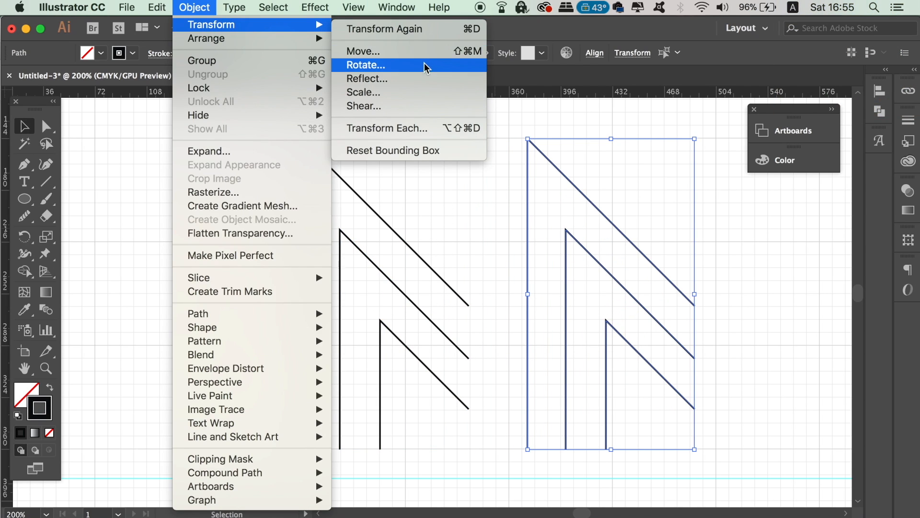
click(421, 78)
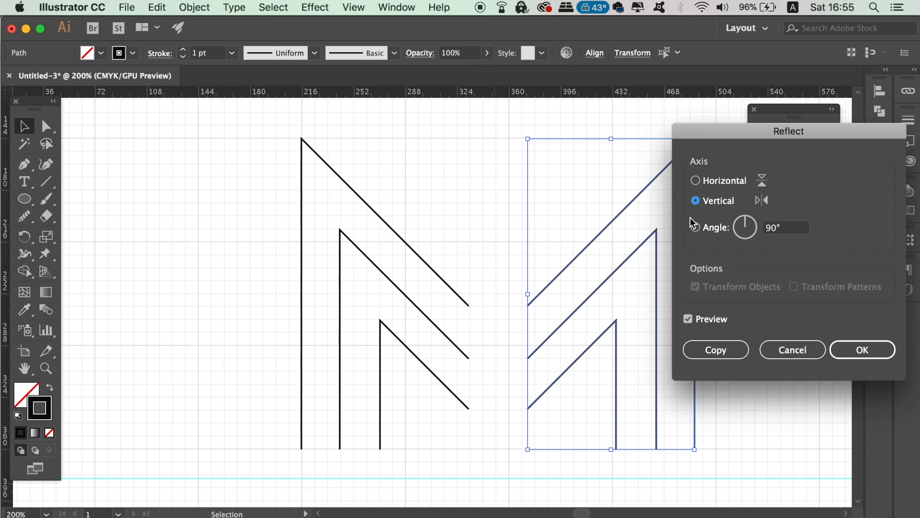
click(688, 319)
click(688, 319)
click(862, 352)
- Move the mirrored paths left until their diagonal ends meet those of the original paths, forming an M
drag(615, 332, 559, 333)
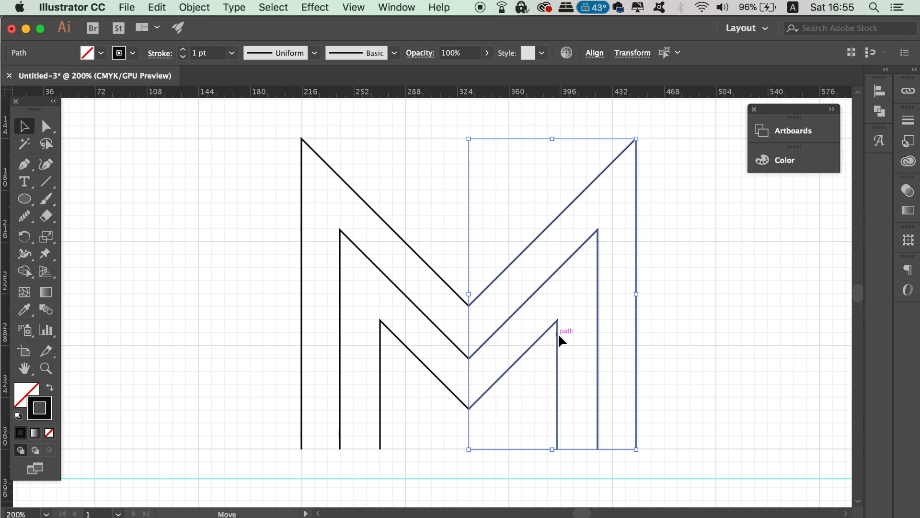
click(703, 320)
- Inspect the central points where the original and mirrored diagonals meet for accurate alignment
key(super+equal)
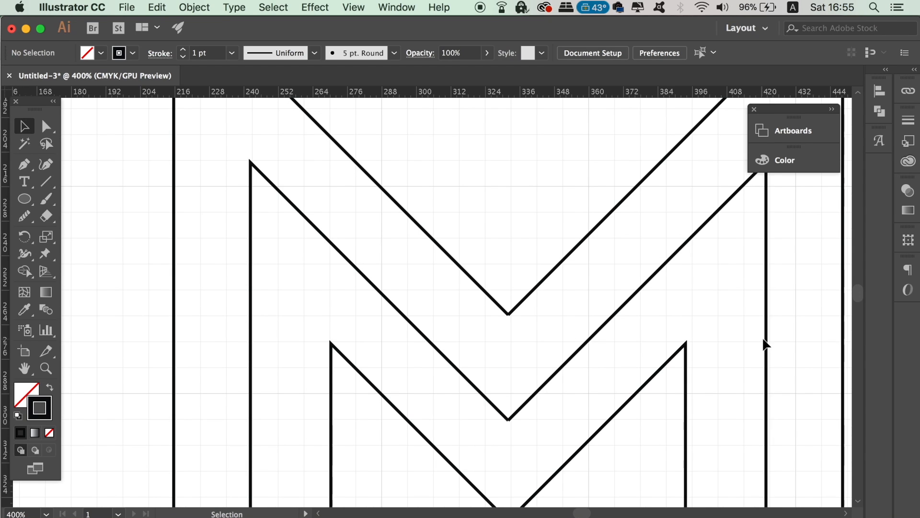
scroll(546, 307, down, 3)
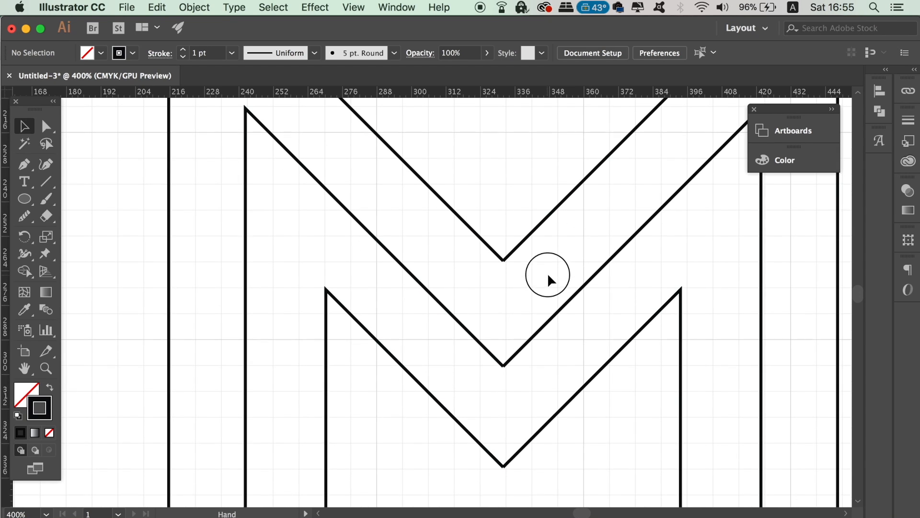
key(super+equal)
super+click(557, 330)
super+click(468, 194)
super+click(486, 343)
mouse_move(485, 343)
mouse_down()
mouse_move(508, 411)
mouse_move(475, 351)
mouse_up()
key(a)
click(403, 409)
click(398, 407)
mouse_move(399, 409)
mouse_down()
mouse_move(399, 382)
mouse_move(397, 406)
mouse_up()
click(431, 339)
scroll(441, 323, up, 10)
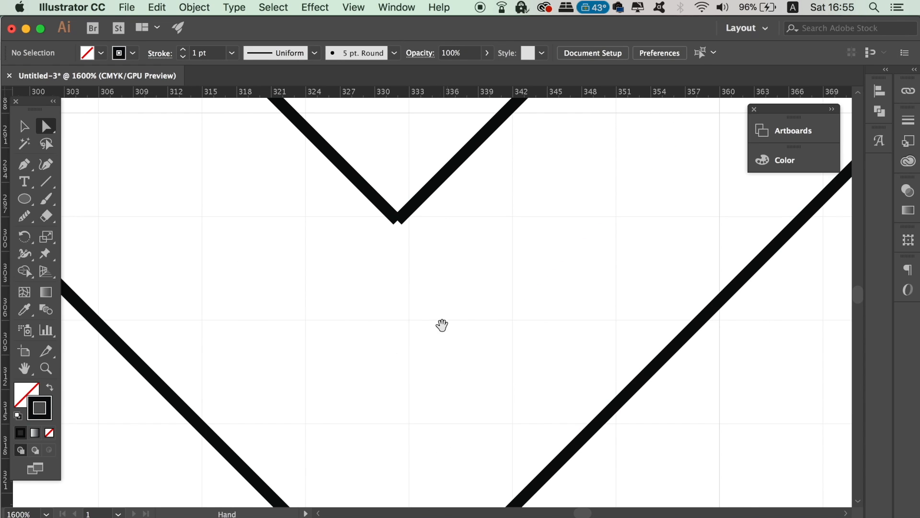
drag(448, 218, 447, 415)
key(super+minus)
key(super+minus)
key(super+minus)
key(super+minus)
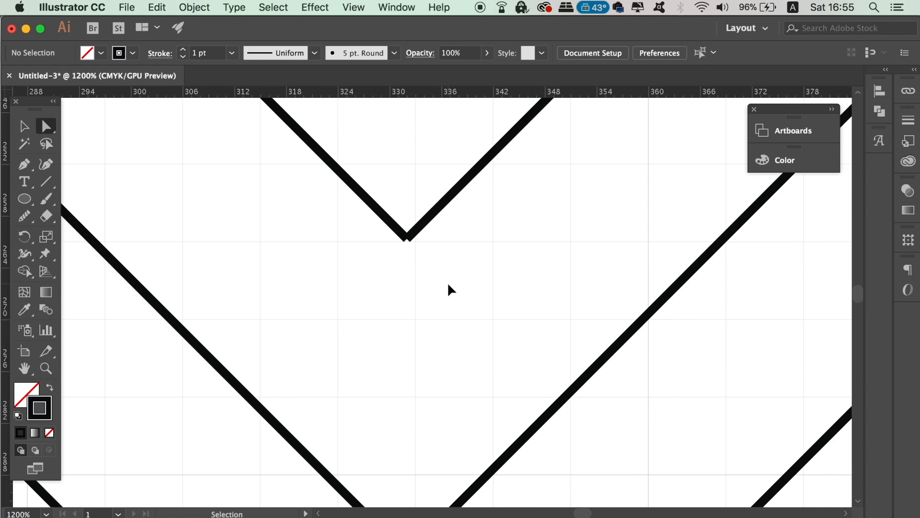
key(super+minus)
key(super+minus)
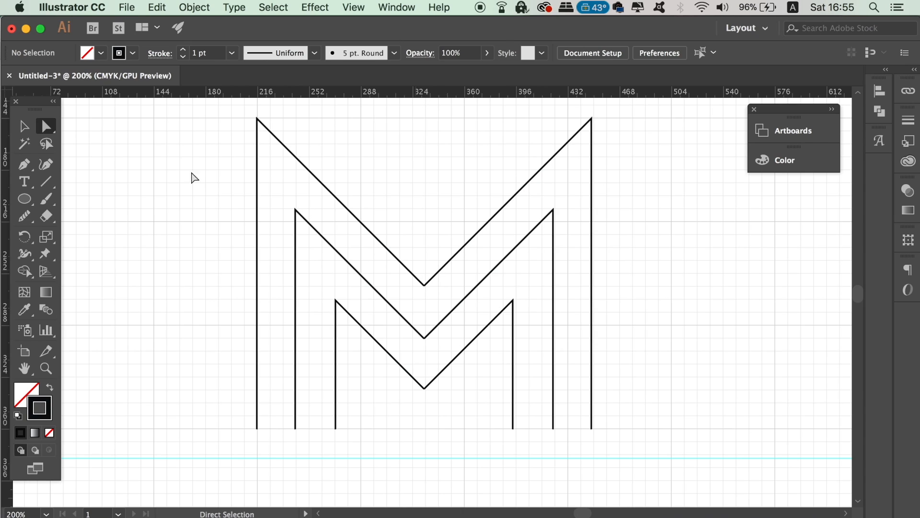
- Join the left and right halves of the outer M and of the middle M into continuous paths
click(33, 126)
click(401, 201)
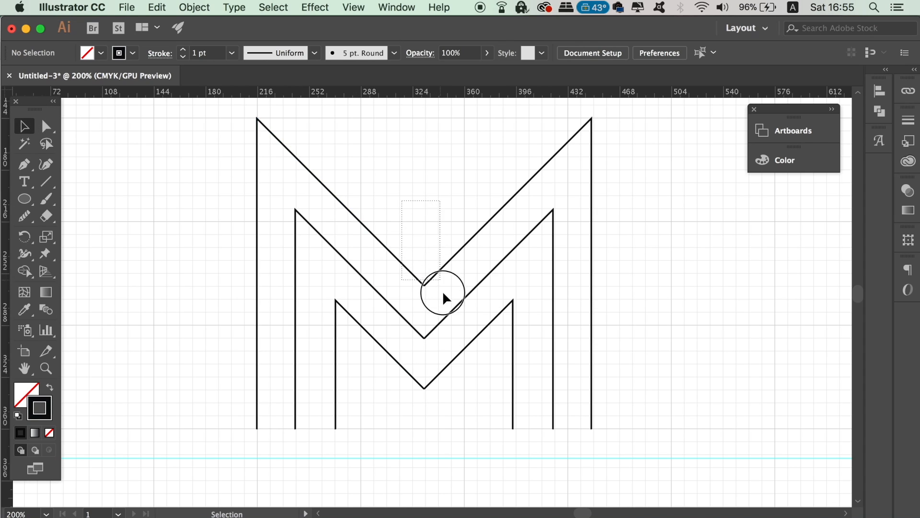
key(super+j)
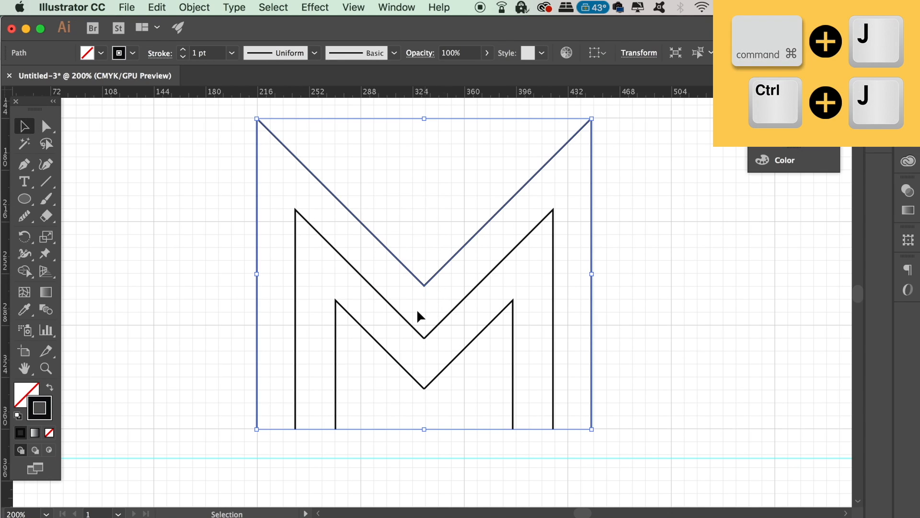
click(414, 311)
drag(432, 339, 444, 341)
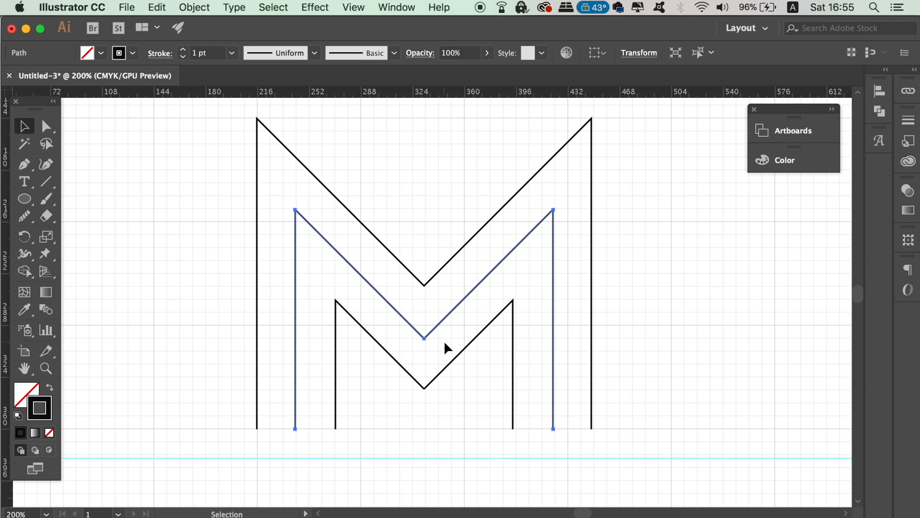
- Join the left and right halves of the innermost M into one continuous path
click(411, 375)
click(442, 441)
drag(413, 364, 447, 398)
key(a)
key(v)
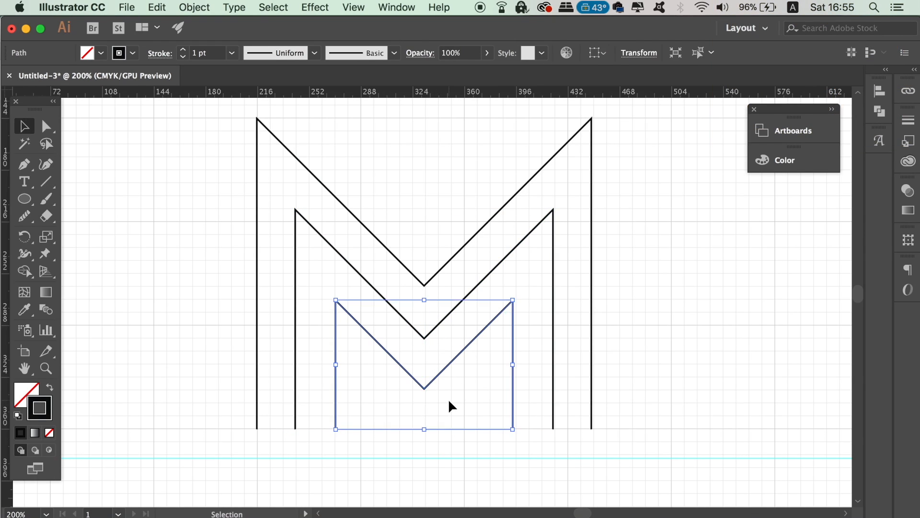
click(686, 382)
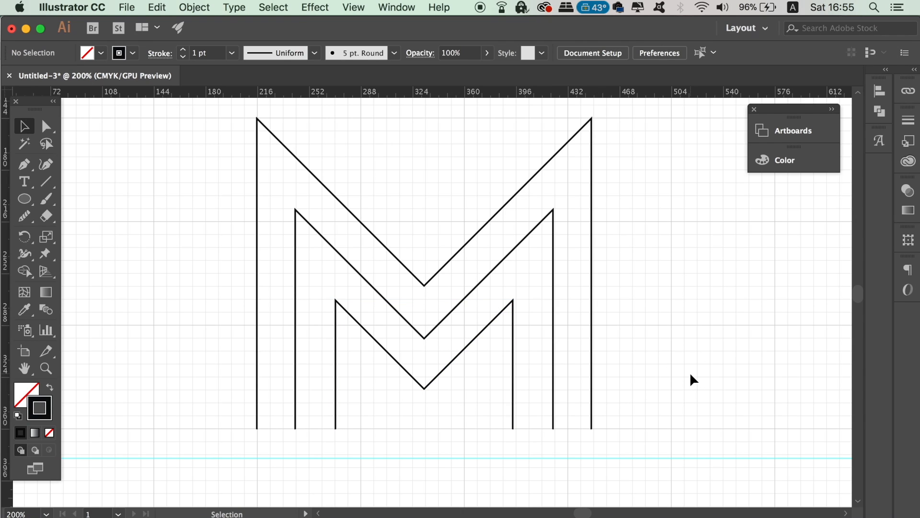
- Set the stroke weight of all three nested M paths to 16 pt
drag(638, 363, 640, 364)
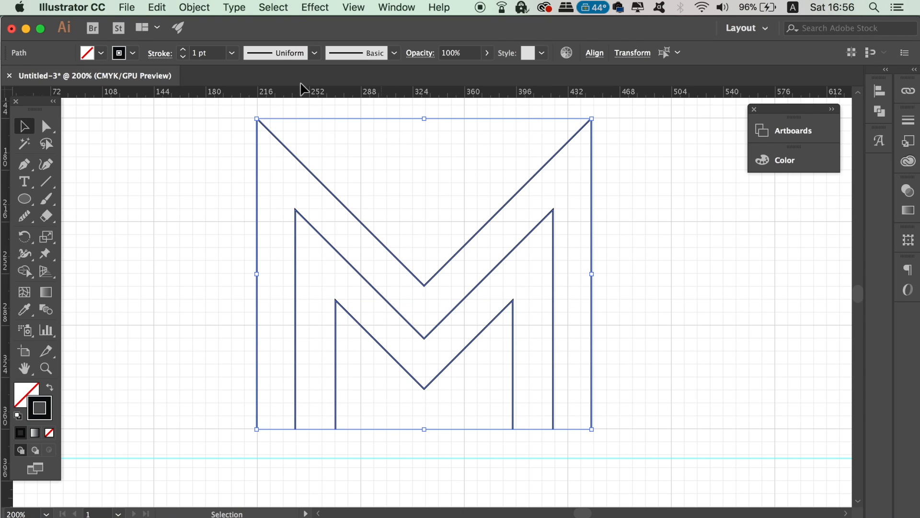
click(185, 50)
click(185, 50)
click(185, 51)
click(184, 51)
click(185, 51)
click(184, 51)
click(184, 50)
click(185, 50)
click(185, 51)
click(185, 51)
click(185, 50)
click(185, 51)
click(185, 50)
click(184, 50)
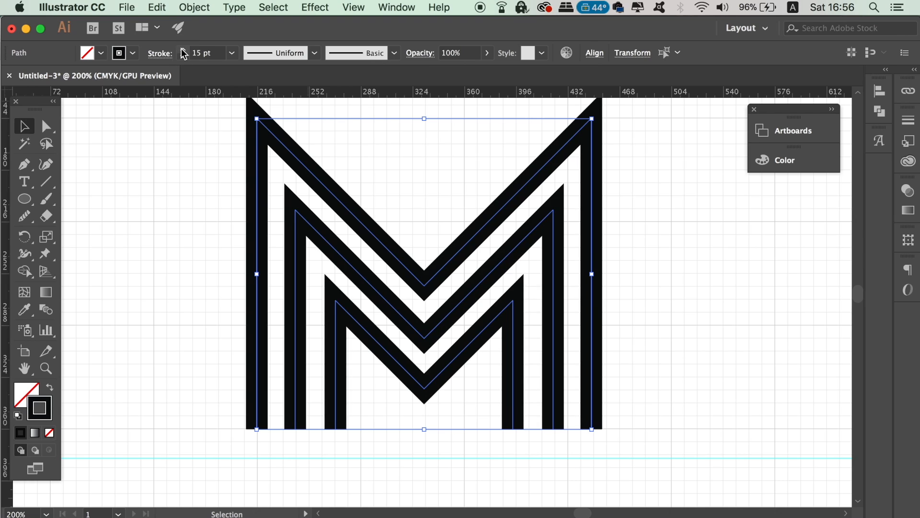
click(184, 50)
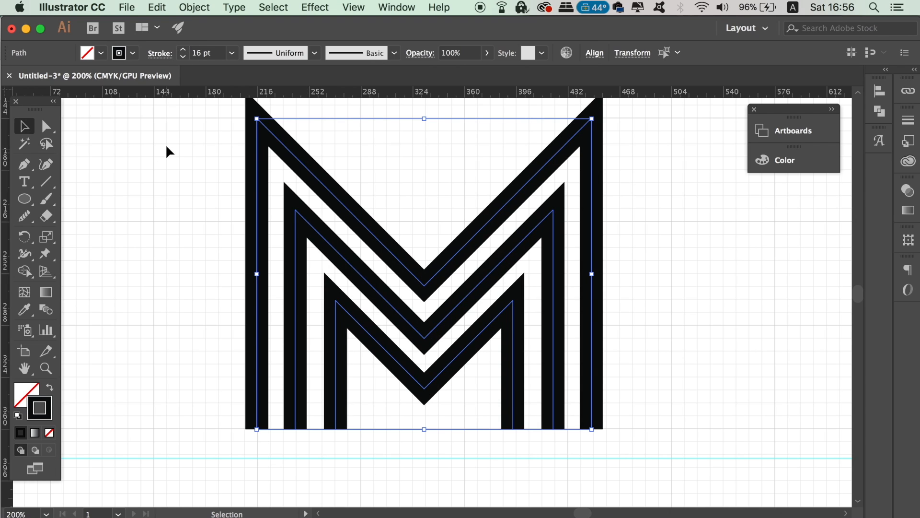
key(super+minus)
key(super+minus)
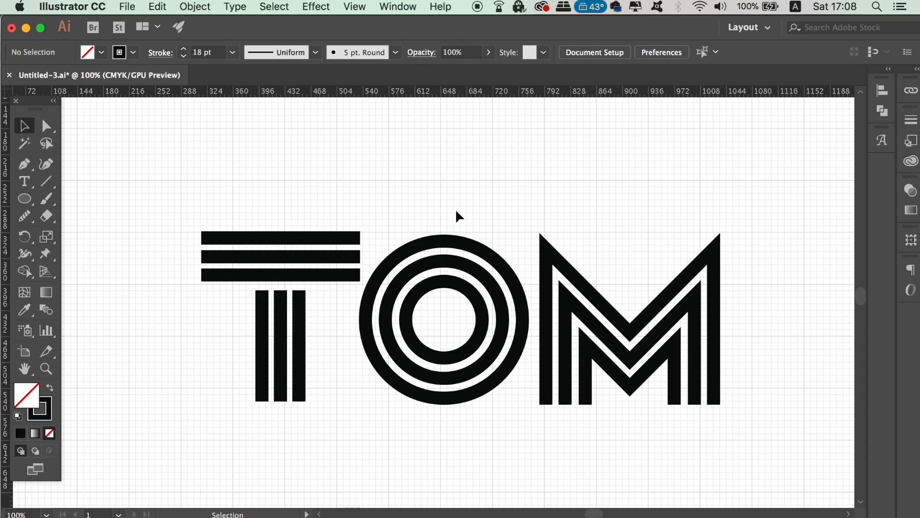
- Hide the grid behind the finished lettering
click(398, 6)
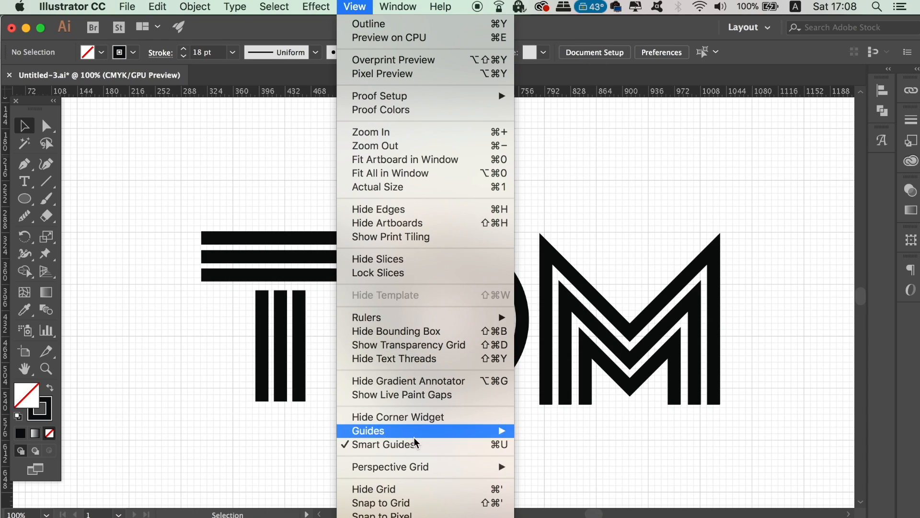
click(414, 489)
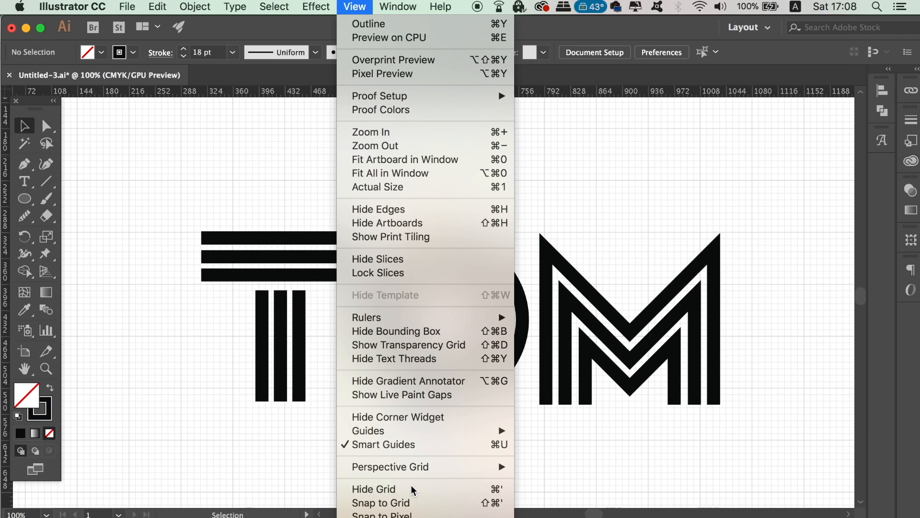
click(290, 244)
click(430, 175)
- Convert the strokes of all three letters into filled shapes with Outline Stroke
drag(158, 139, 808, 439)
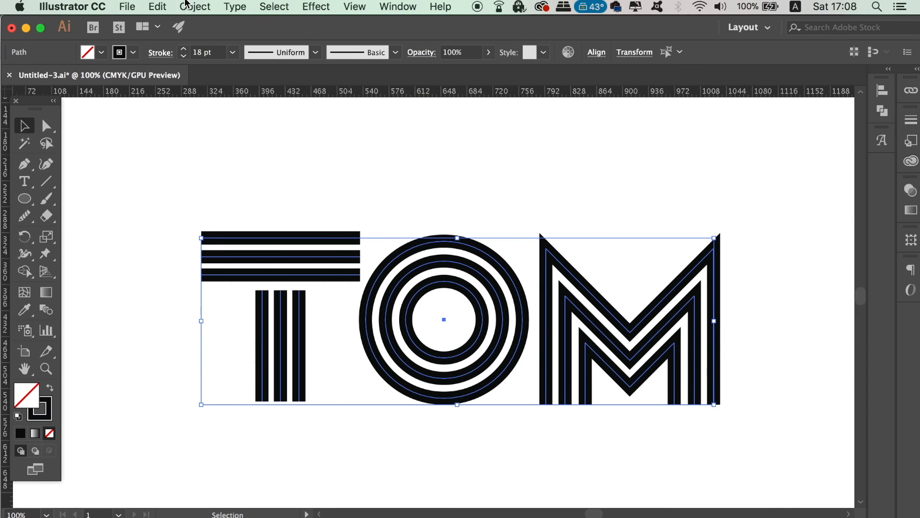
click(188, 6)
mouse_move(241, 314)
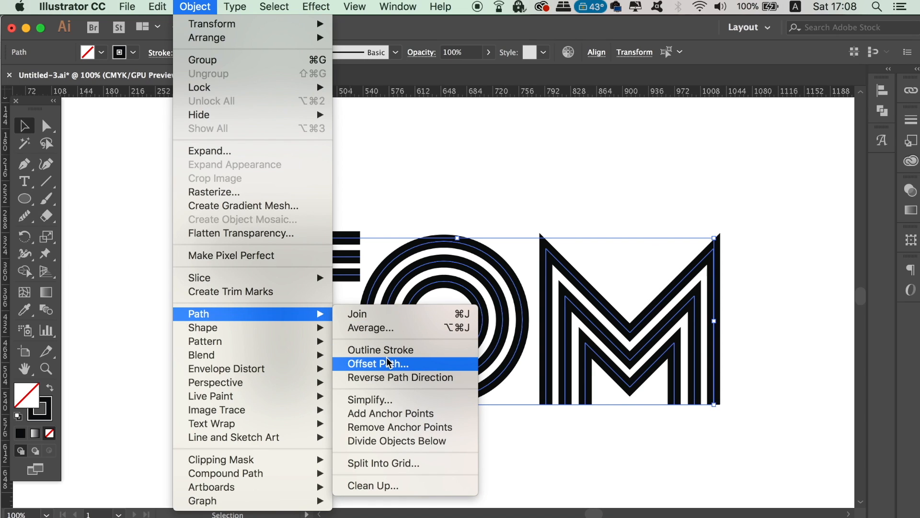
click(394, 350)
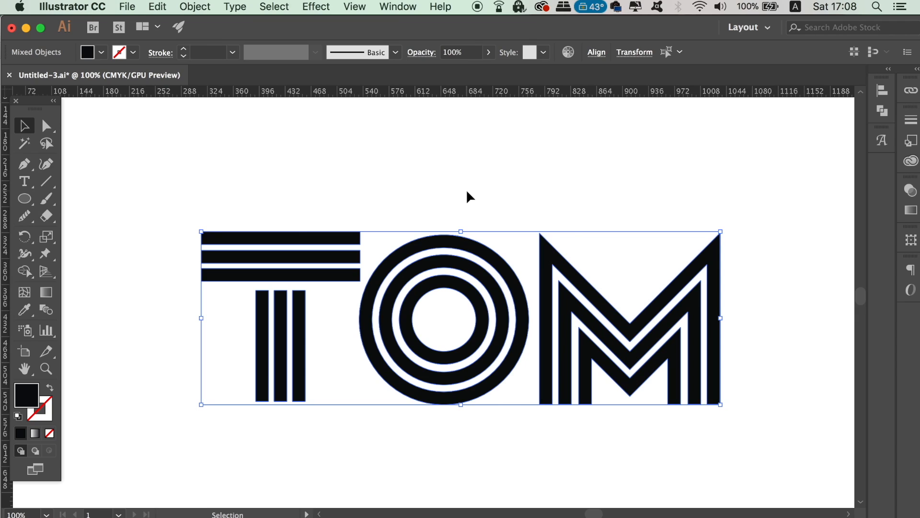
- Place a horizontal guide through the centre of the O and set a black 1 pt stroke with no fill
drag(420, 94, 438, 317)
click(439, 317)
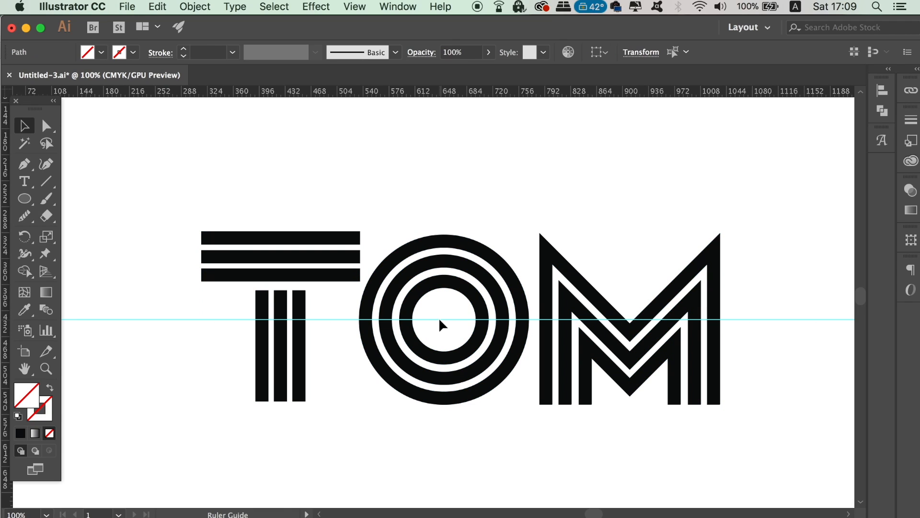
key(p)
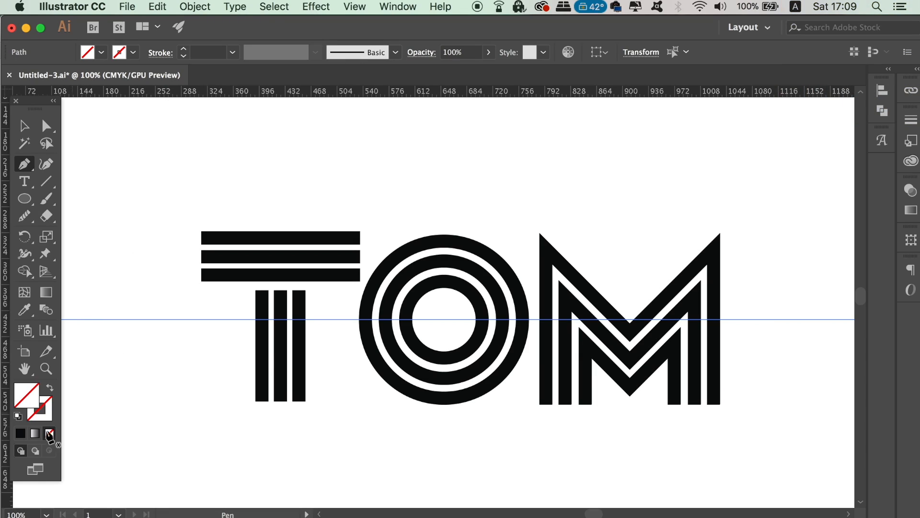
key(comma)
click(53, 389)
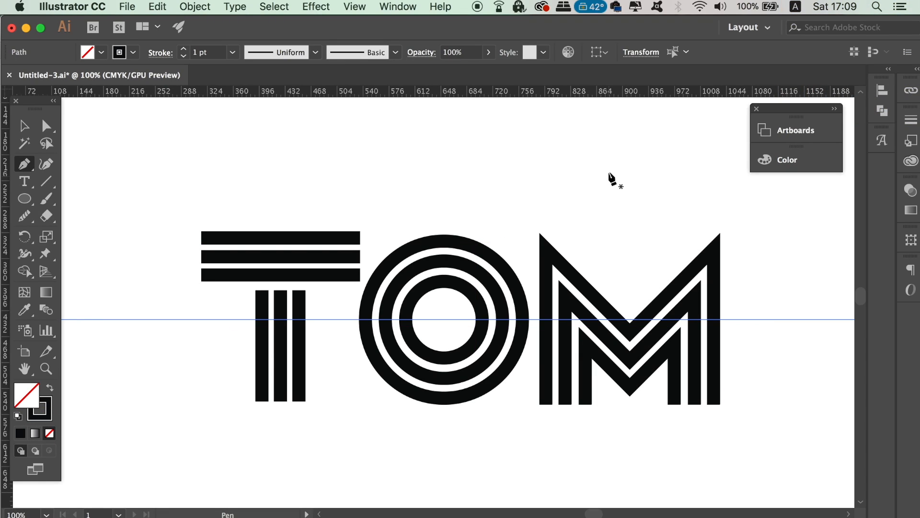
click(757, 108)
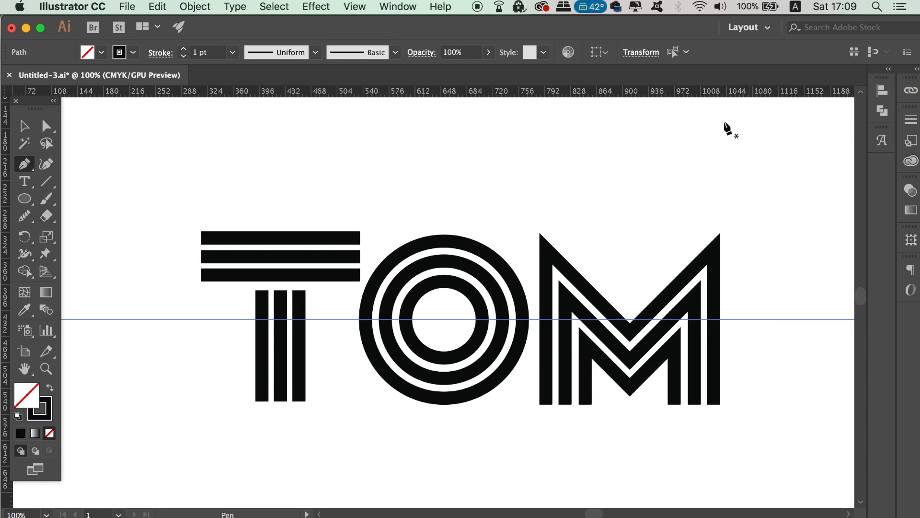
- Draw a closed four-sided Pen path around the upper half of the three letters, with its lower edge along the guide
click(165, 319)
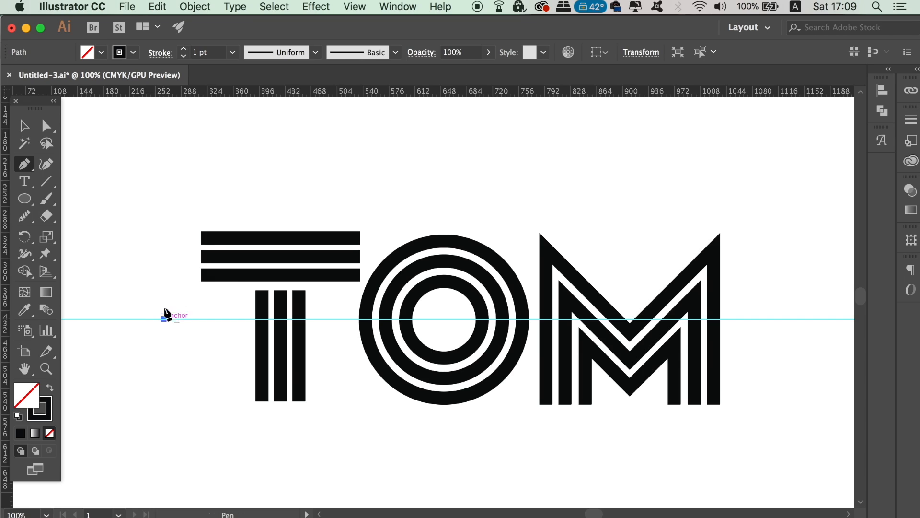
click(164, 207)
click(747, 185)
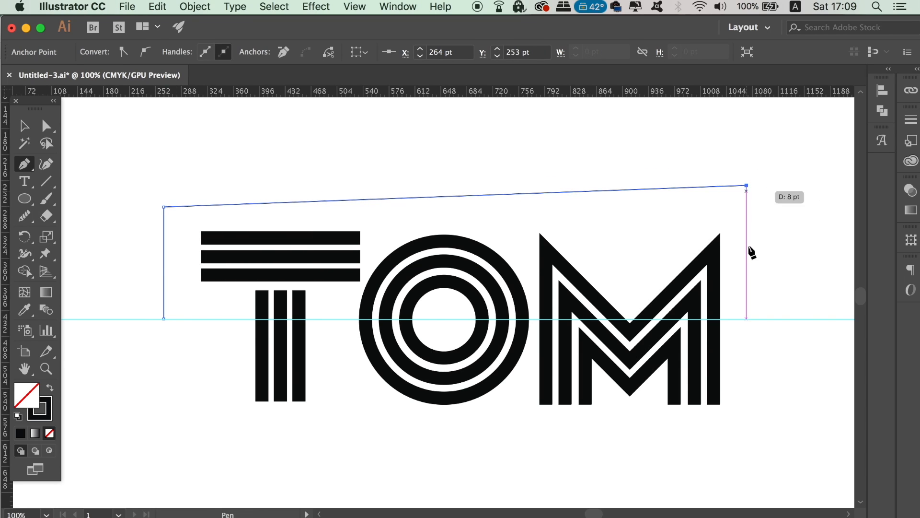
click(746, 319)
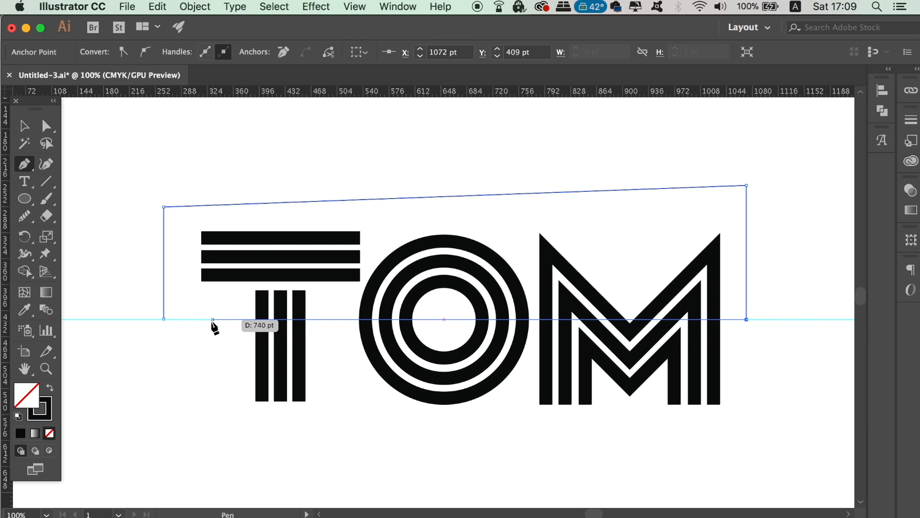
click(163, 319)
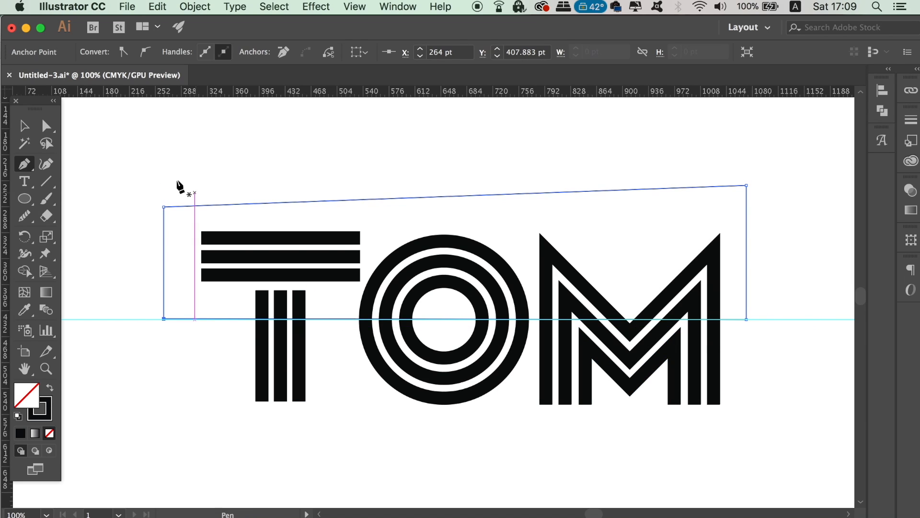
key(v)
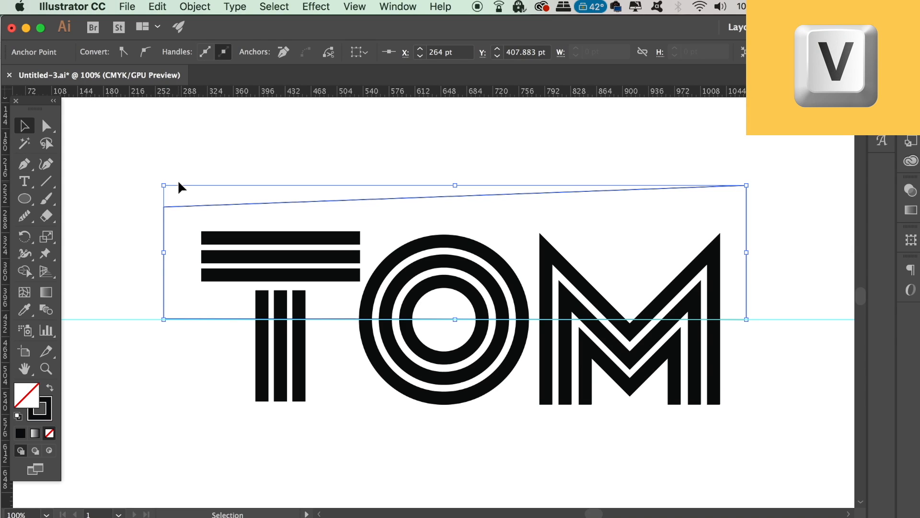
click(146, 140)
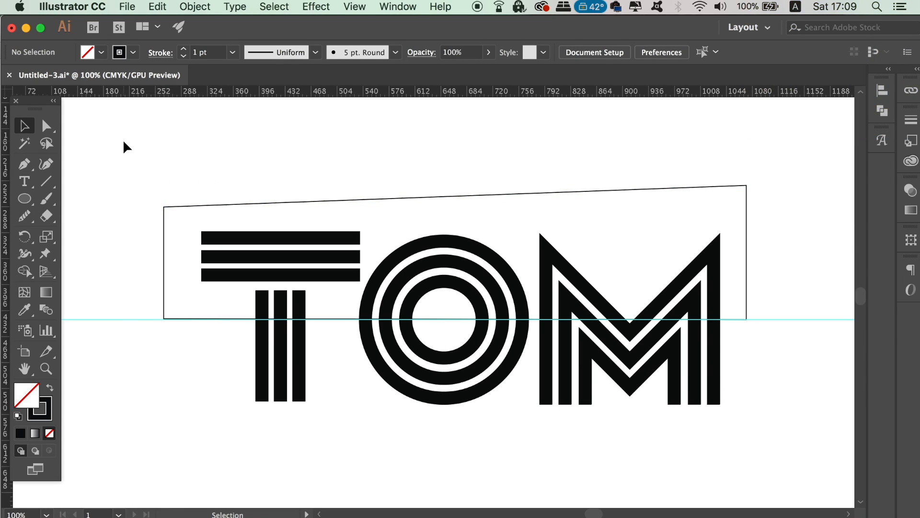
- Delete the horizontal guide and copy the three letters together with the four-sided path
drag(102, 304, 128, 349)
key(Delete)
drag(129, 171, 793, 453)
key(super+c)
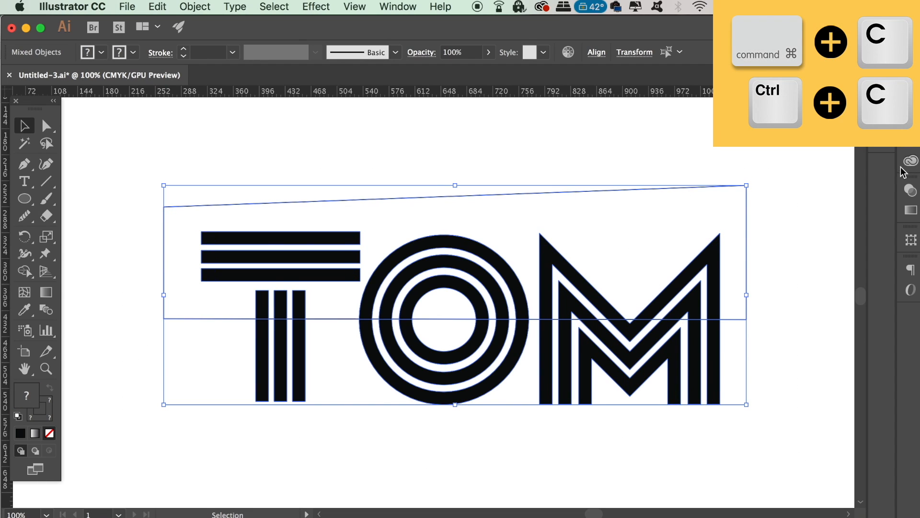
- Crop the letters to the four-sided path with Pathfinder, keeping only their upper halves
click(882, 110)
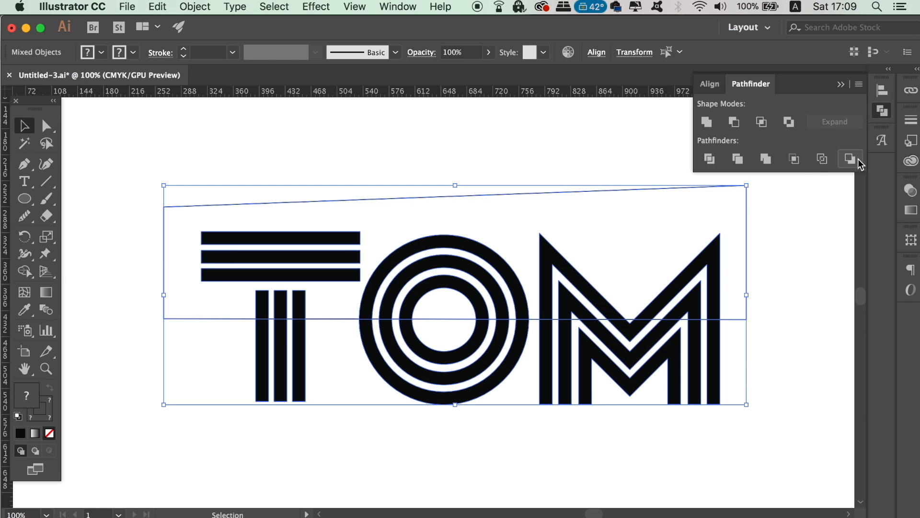
click(798, 163)
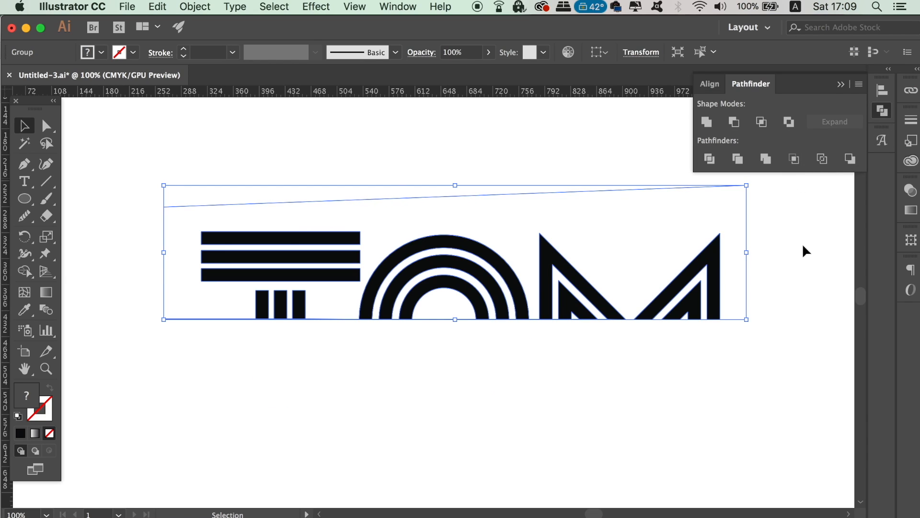
click(813, 279)
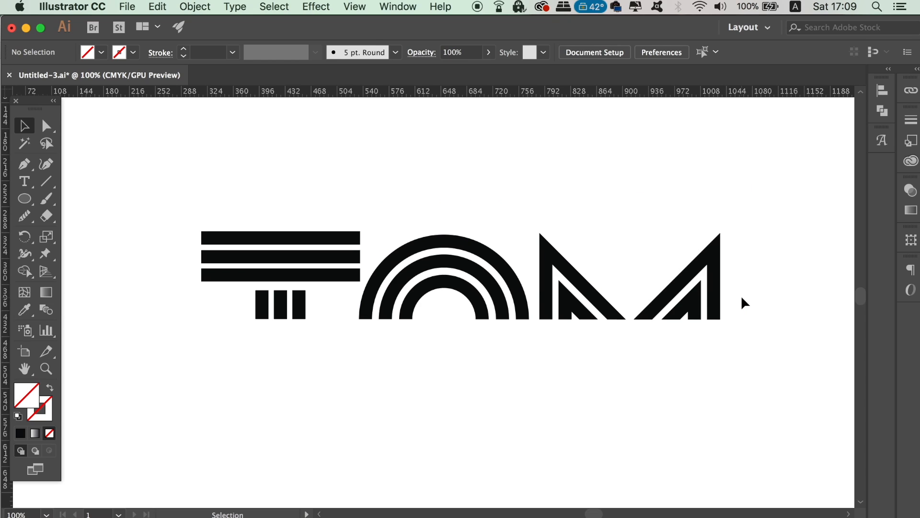
- Paste the copied full letters with their four-sided path and place them below the cropped upper halves
key(super+minus)
drag(741, 295, 707, 222)
key(super+v)
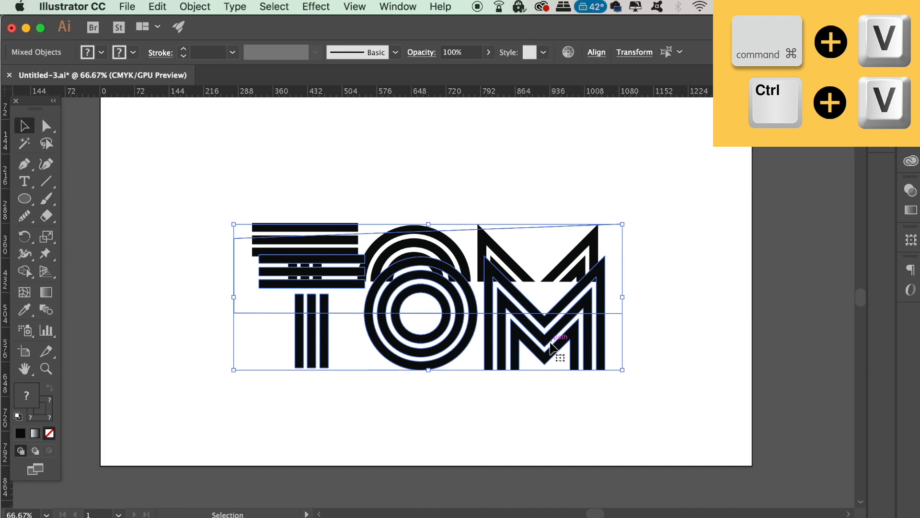
drag(551, 346, 545, 412)
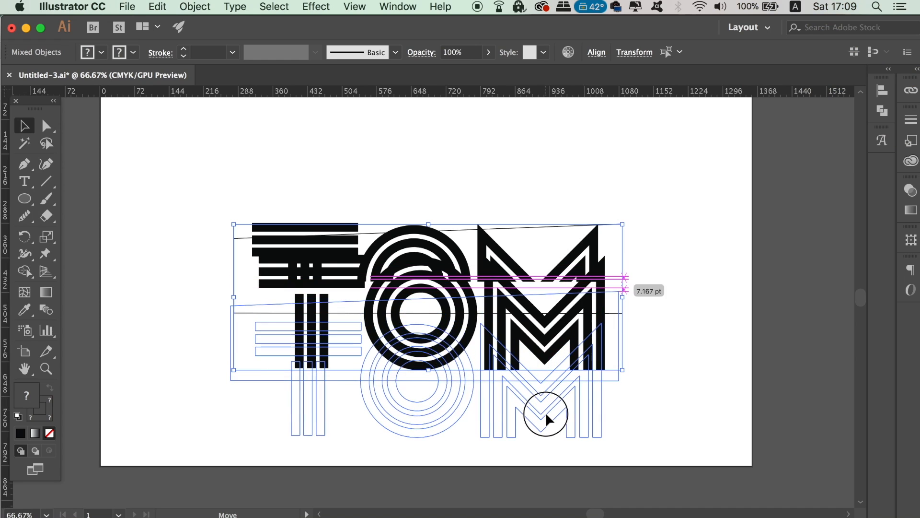
click(719, 359)
key(super+equal)
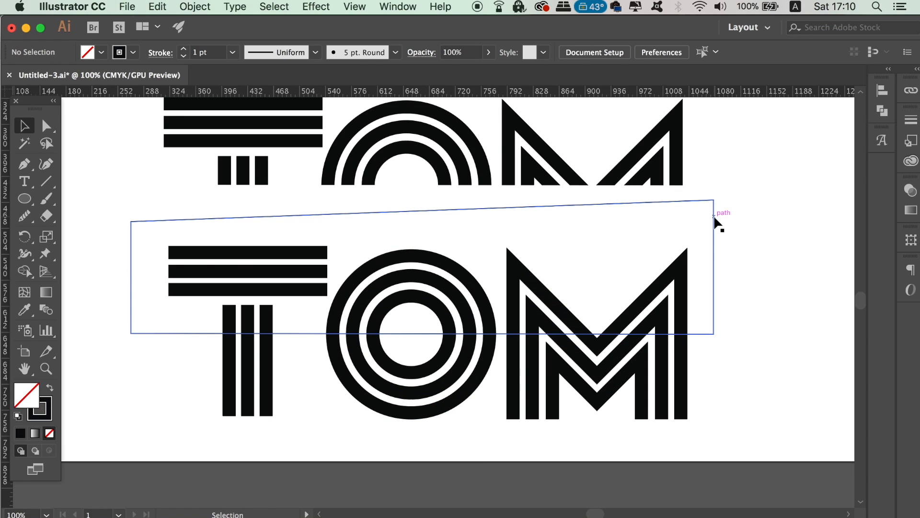
- Rotate the pasted four-sided path 180° about the middle of its lower edge so it covers the letters' lower half
click(714, 215)
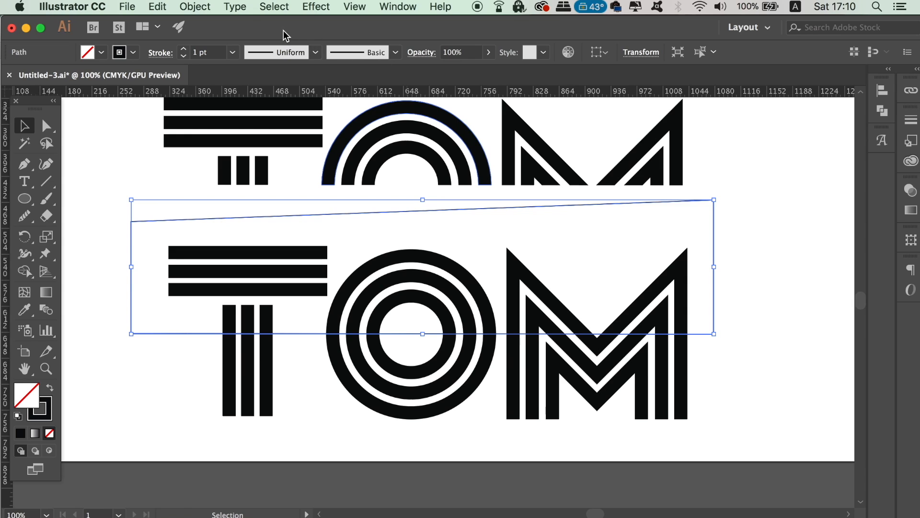
key(r)
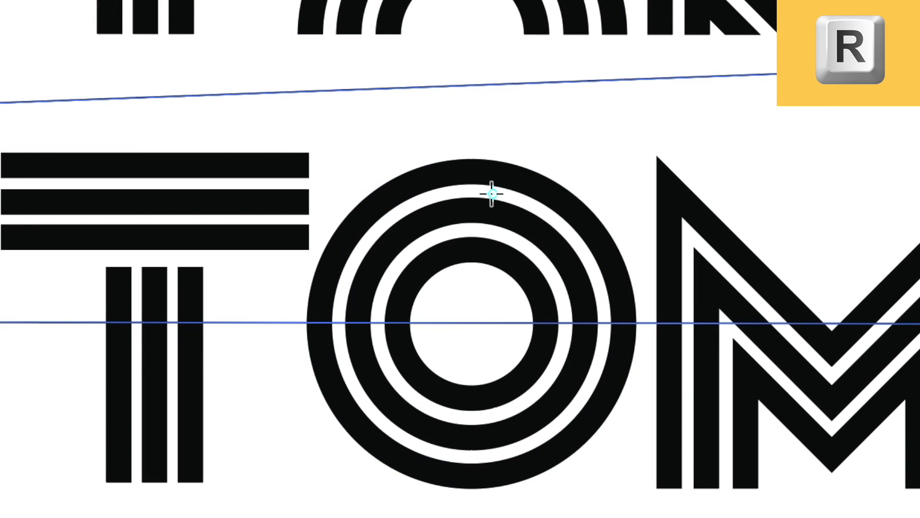
drag(492, 194, 491, 322)
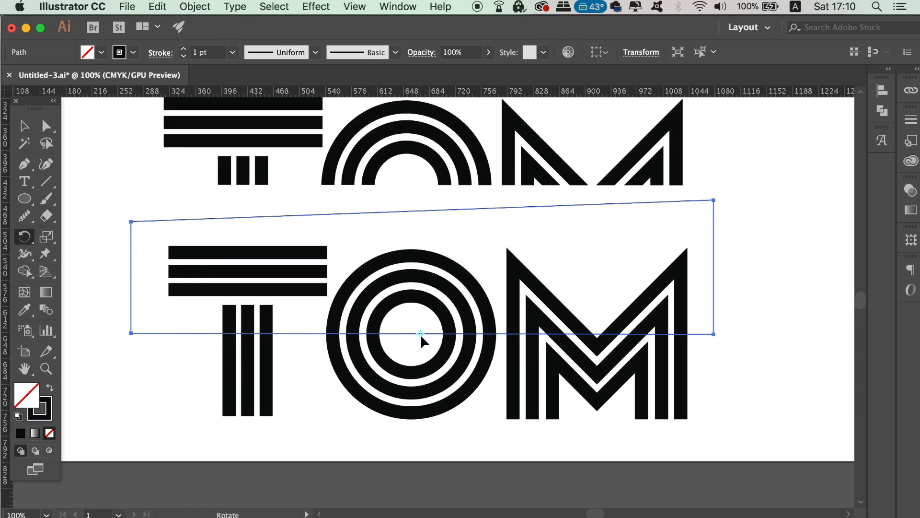
alt+click(421, 333)
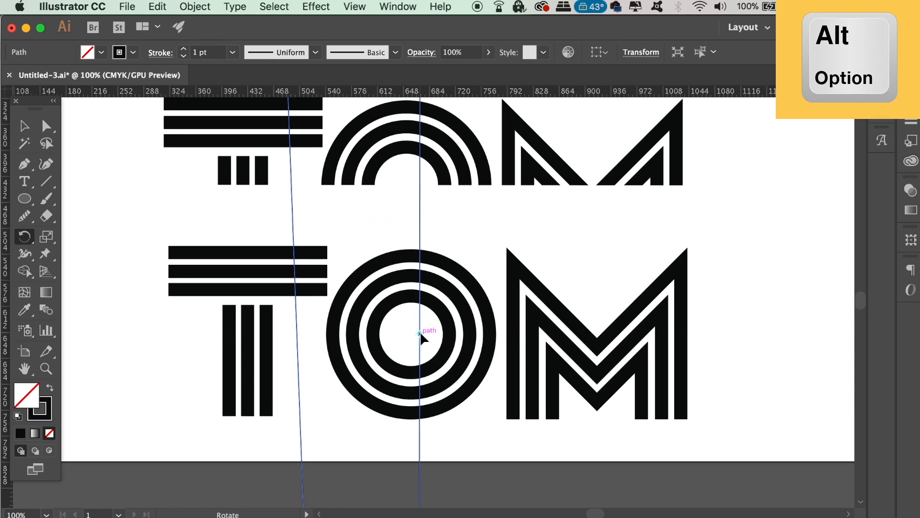
text(180)
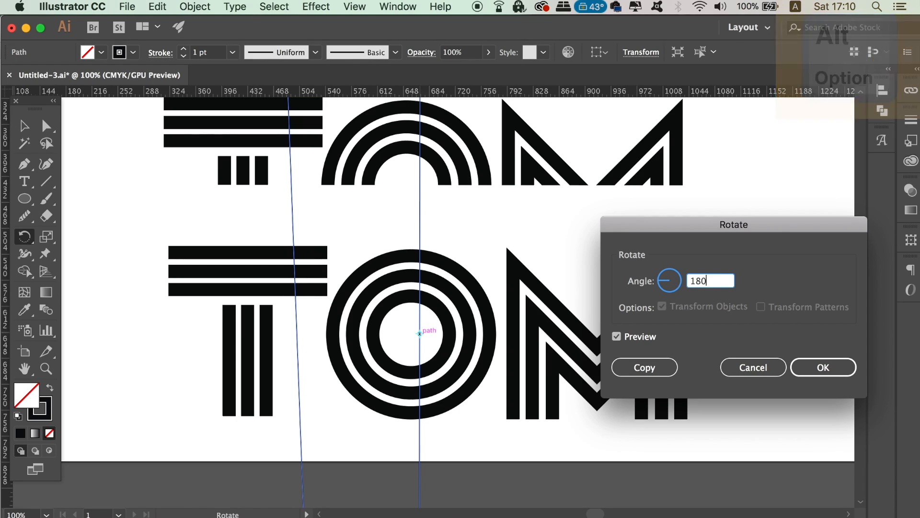
click(650, 337)
click(650, 337)
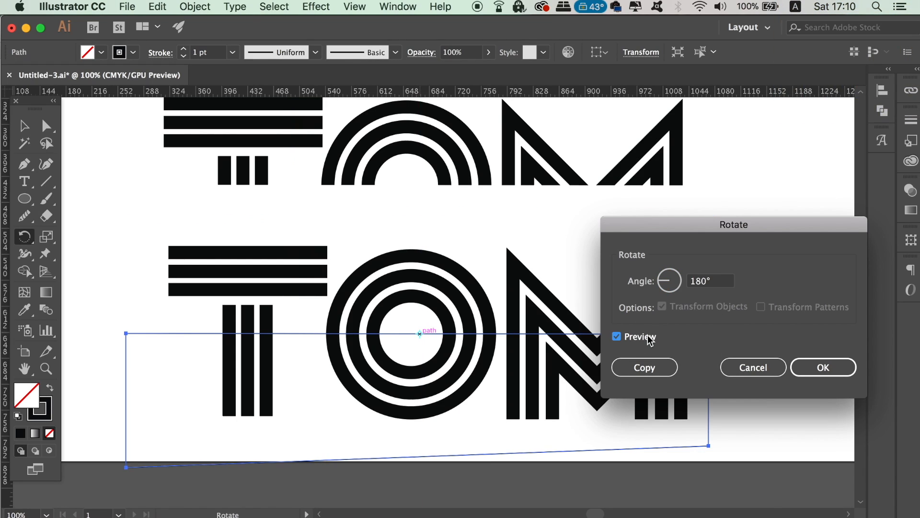
click(803, 364)
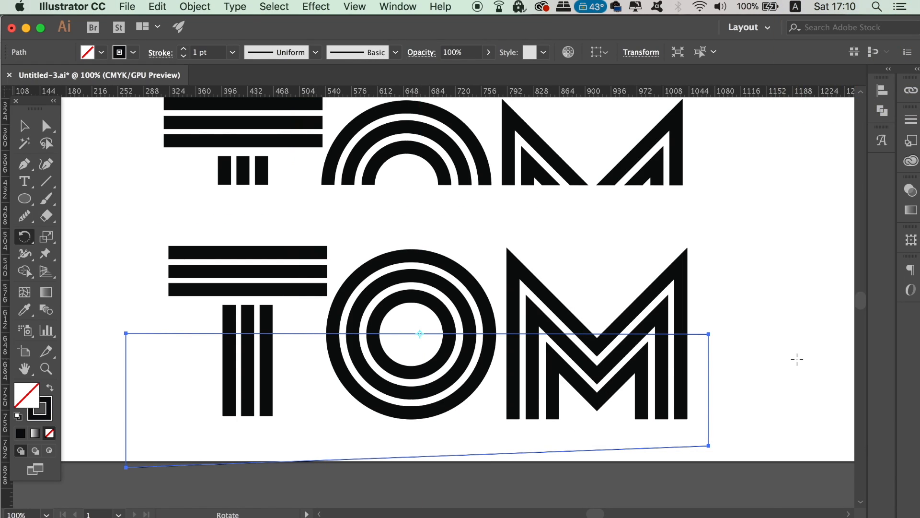
- Crop the pasted full letters to the rotated four-sided path with Pathfinder, keeping only their lower halves
key(v)
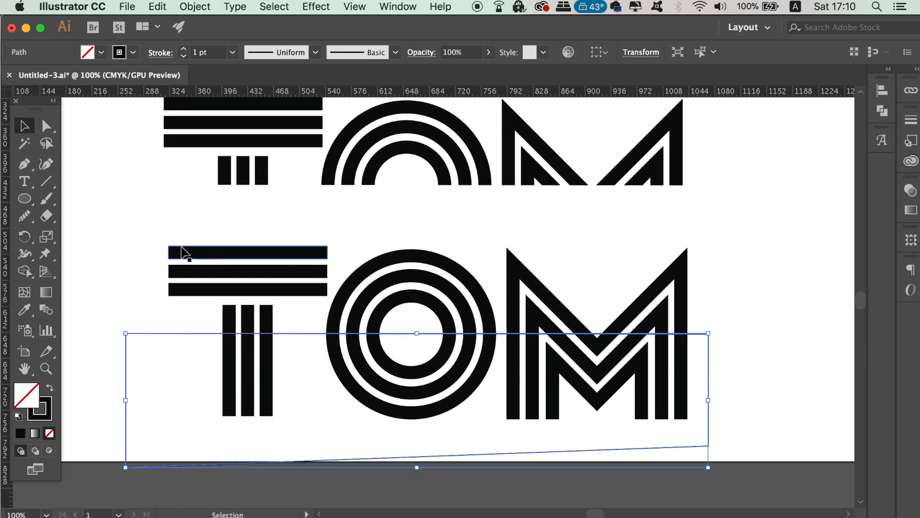
click(115, 248)
drag(115, 247, 789, 450)
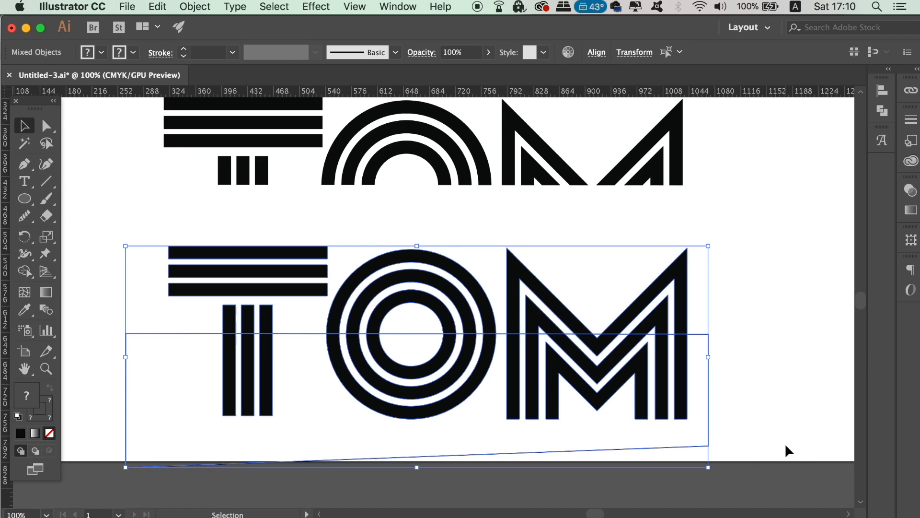
click(882, 110)
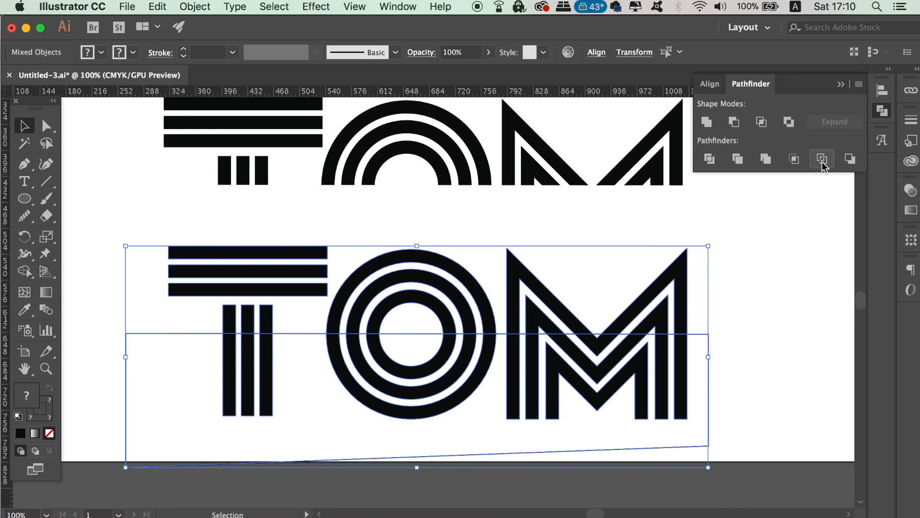
click(794, 159)
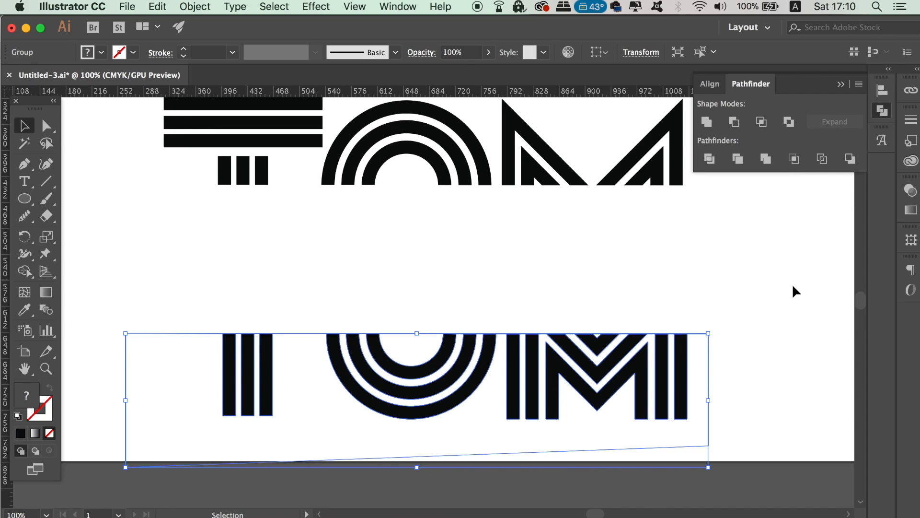
- Move the cropped lower halves up against the upper halves so the two parts line up as complete letters
click(769, 300)
drag(606, 335, 602, 191)
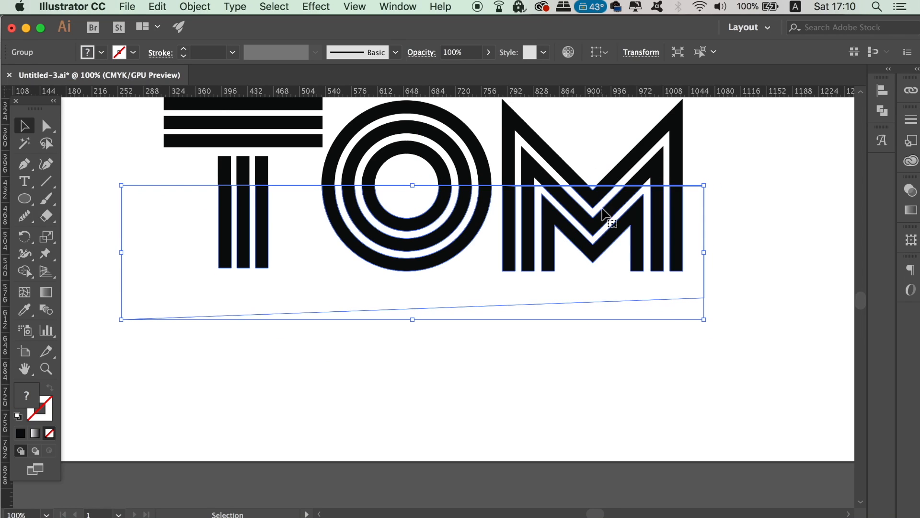
click(643, 359)
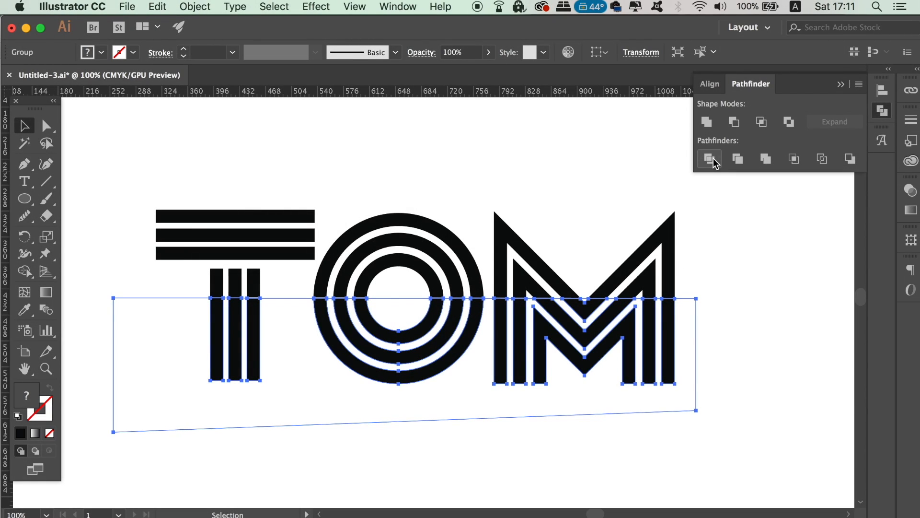
- Remove the leftover crop outline from the lower halves using Pathfinder Divide and Trim
click(710, 159)
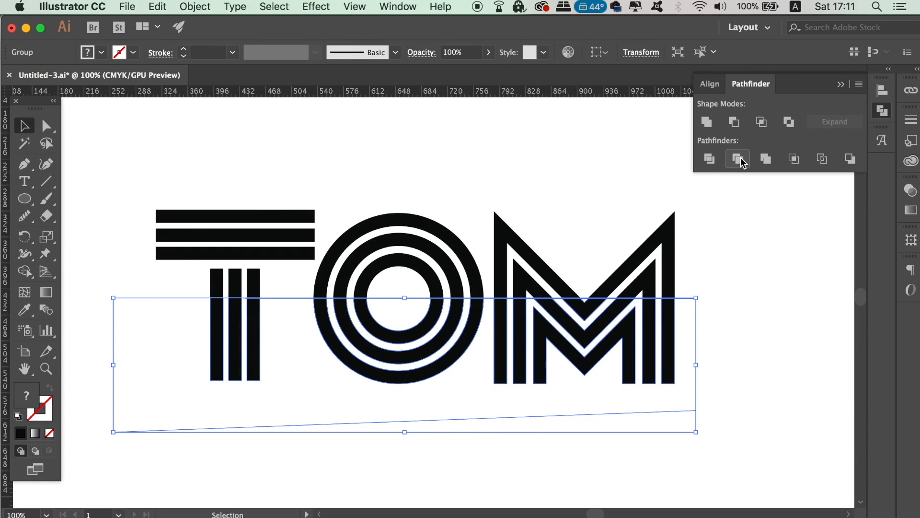
click(781, 280)
click(674, 343)
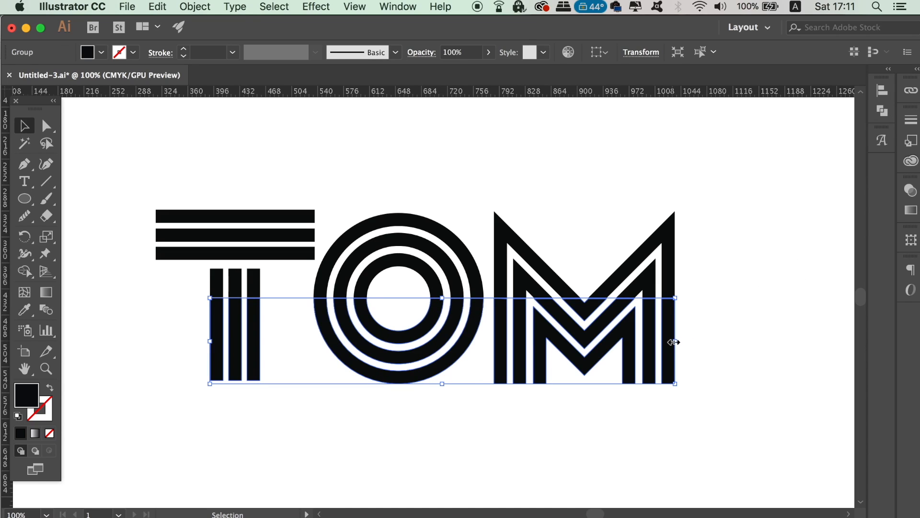
- Fill the lower halves with a linear gradient at a 90° angle
click(38, 433)
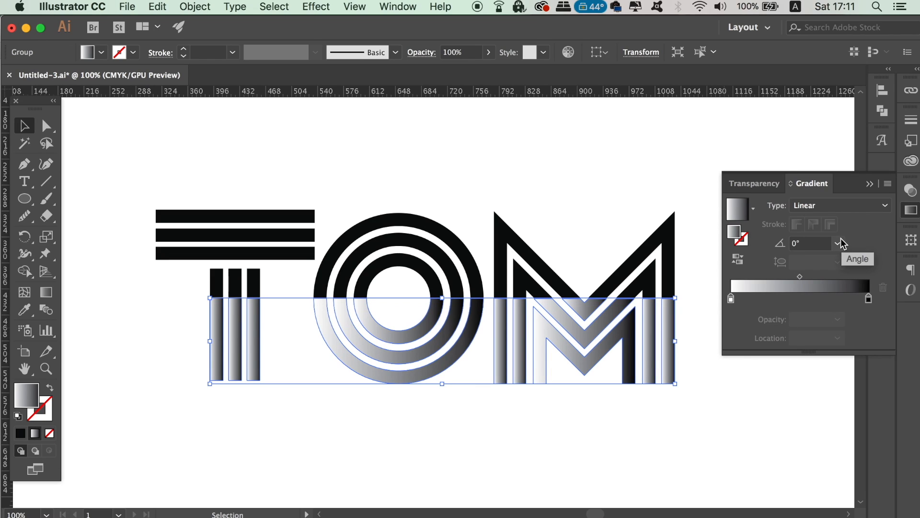
click(861, 206)
click(850, 220)
click(838, 243)
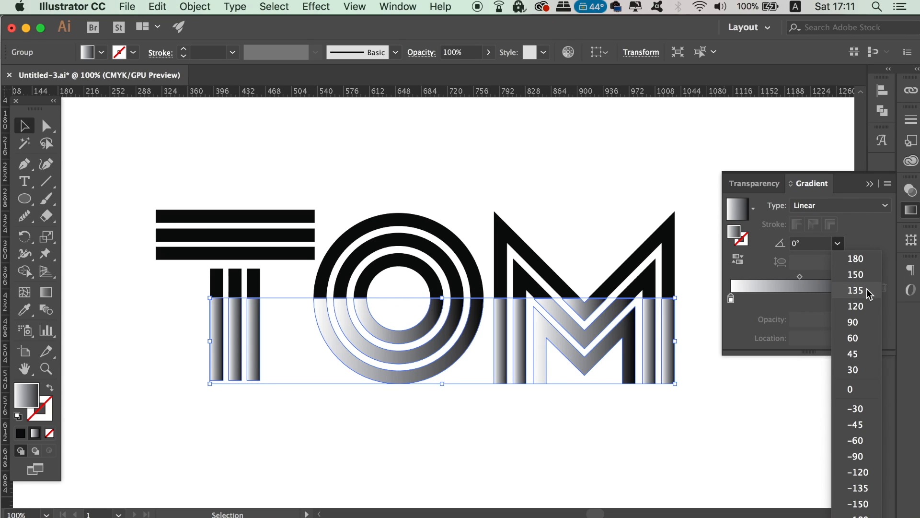
click(866, 322)
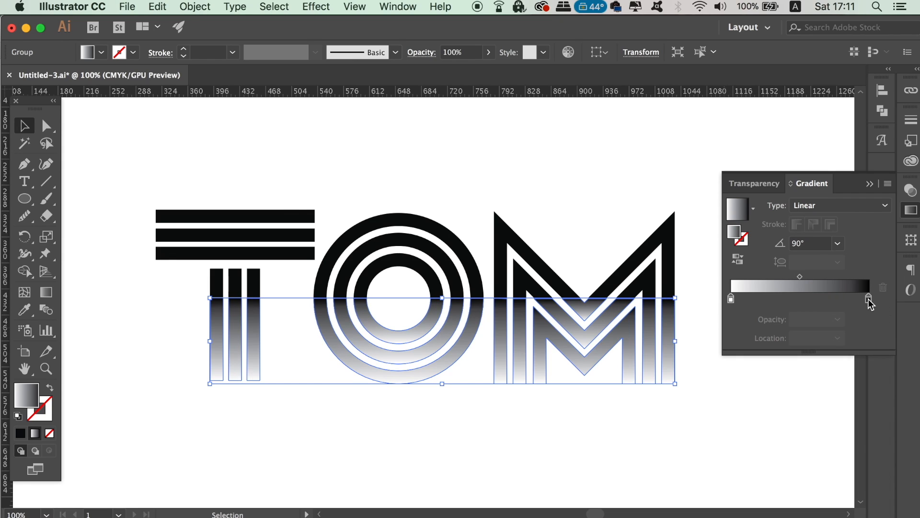
- Recolour the gradient's black stop to the dark blue swatch and darken it by raising its K value
double_click(869, 299)
click(682, 376)
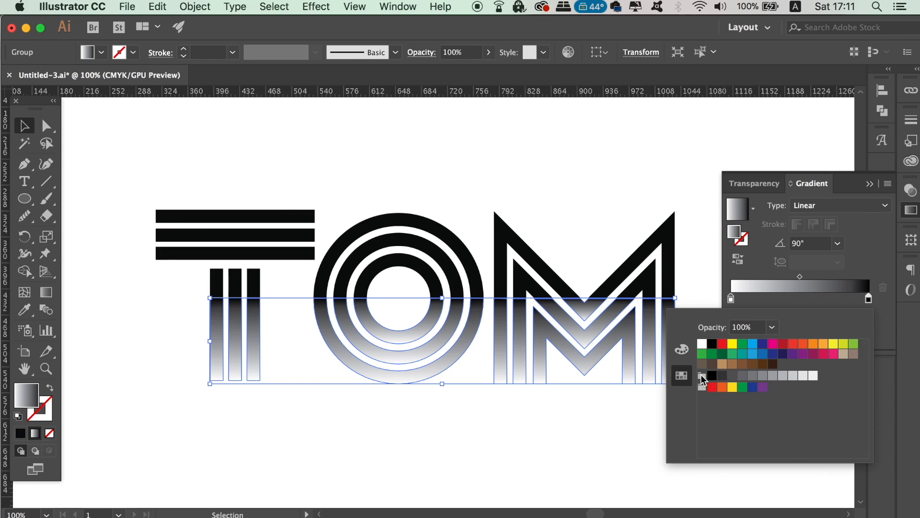
click(775, 363)
click(682, 349)
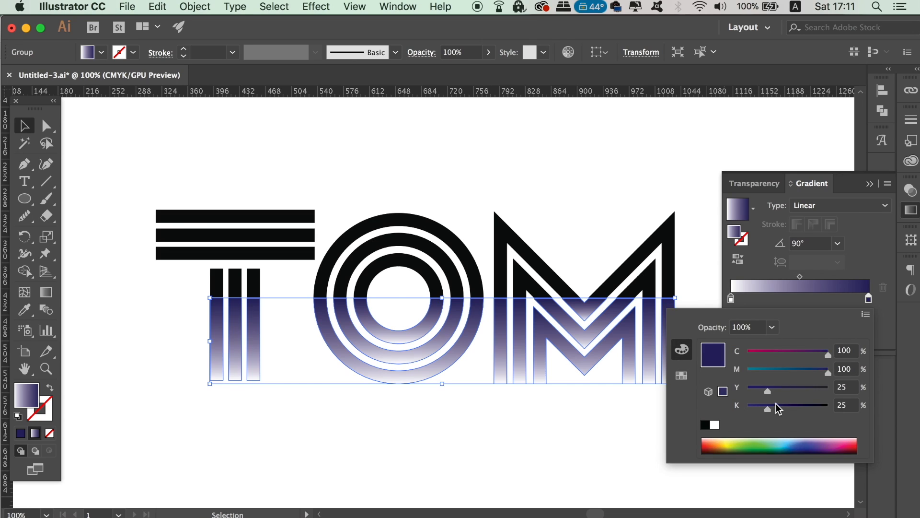
drag(776, 405, 794, 407)
- Recolour the gradient's white stop to the bright cyan-blue swatch
double_click(731, 299)
click(682, 376)
click(752, 353)
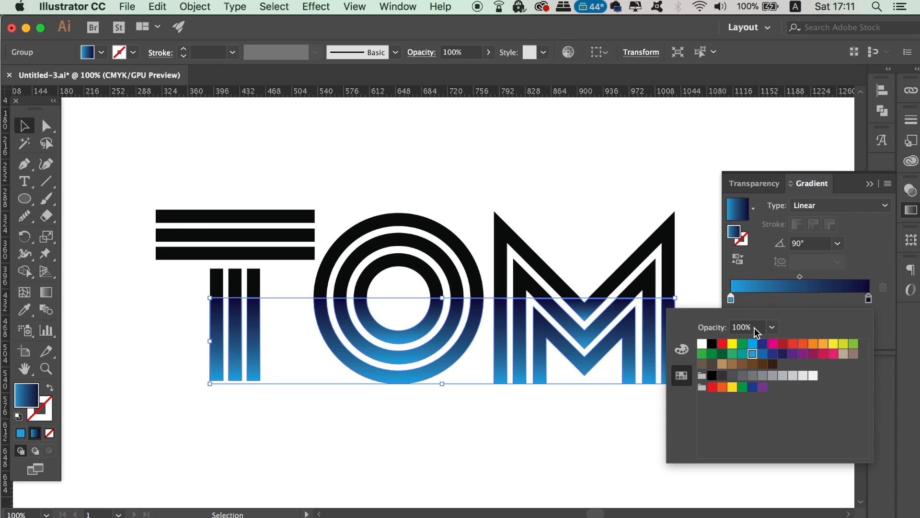
click(766, 355)
click(753, 343)
- Move the bright blue stop to about 48% and add a new colour stop at the light end of the gradient
click(800, 298)
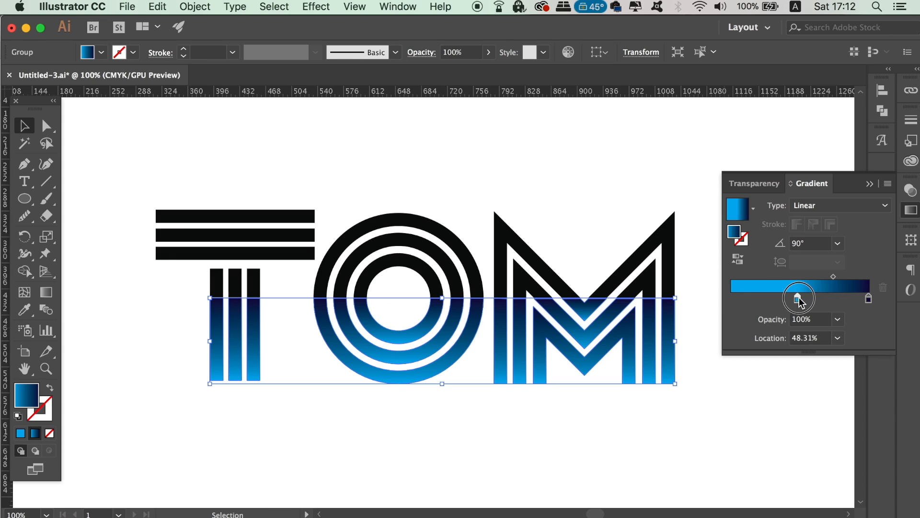
click(733, 299)
drag(734, 300, 731, 299)
- Make the new end stop a pale greyish blue, and shift the bright blue stop to 33.21% with its dark-side midpoint slightly closer
double_click(731, 299)
click(682, 349)
click(780, 355)
drag(764, 405, 760, 404)
click(766, 352)
click(860, 257)
drag(799, 299, 777, 302)
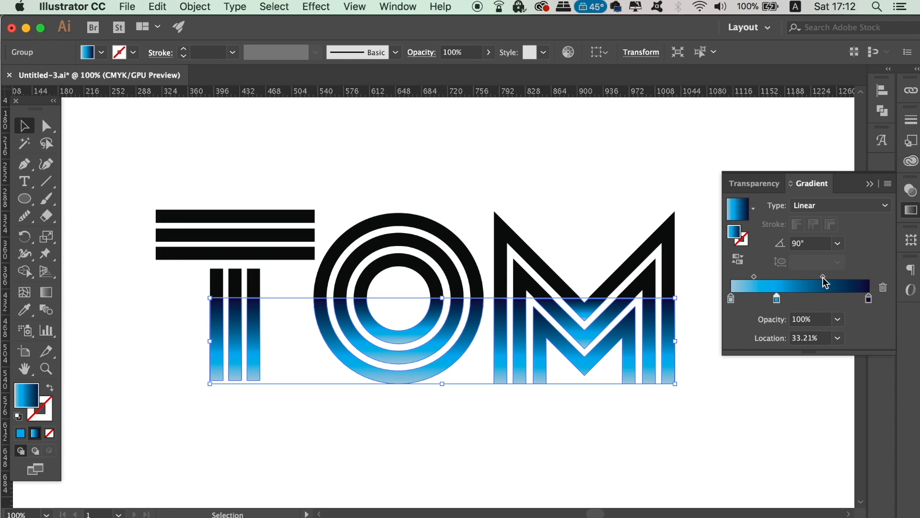
drag(824, 278, 820, 278)
- Stretch the gradient vertically across all lower halves with the Gradient tool, from pale at their base to dark at the dividing line
click(46, 293)
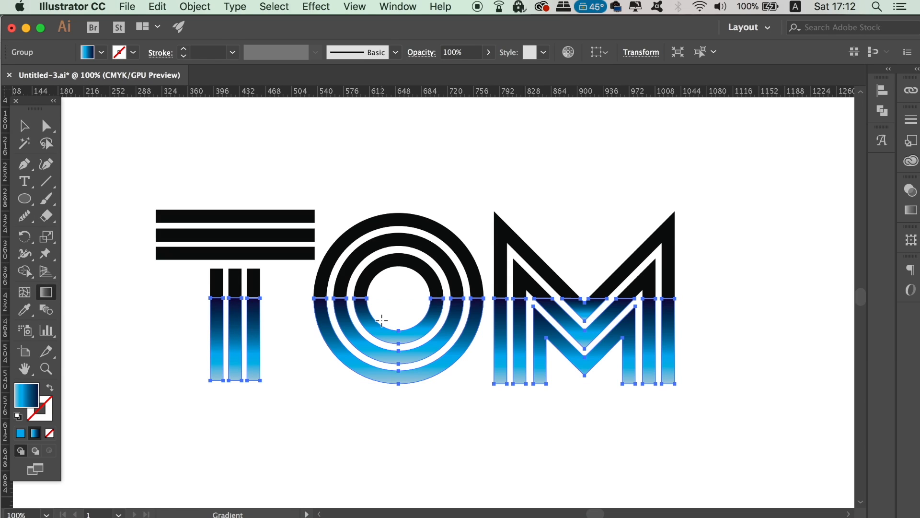
drag(489, 297, 495, 394)
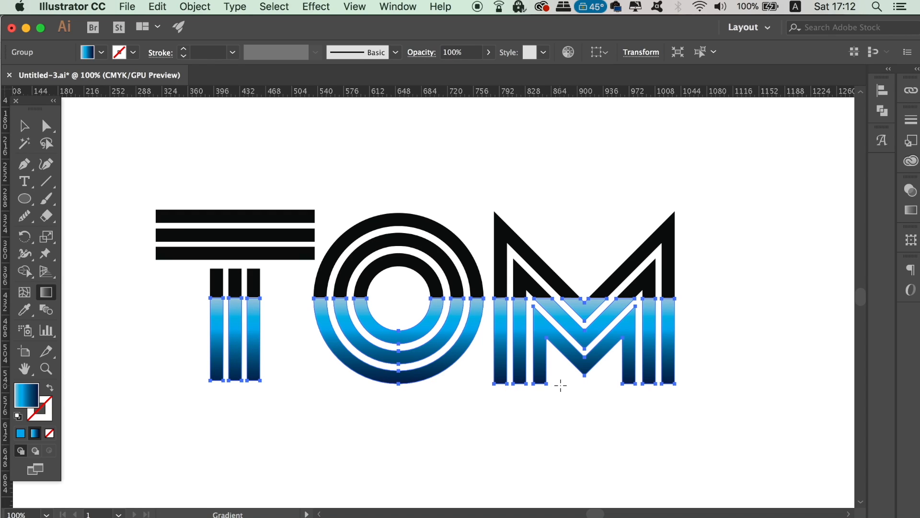
drag(557, 385, 556, 299)
key(v)
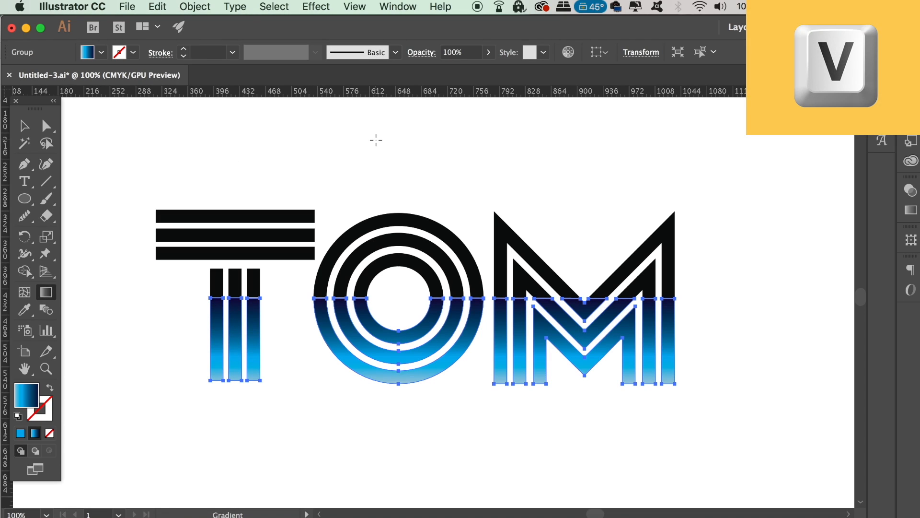
click(549, 161)
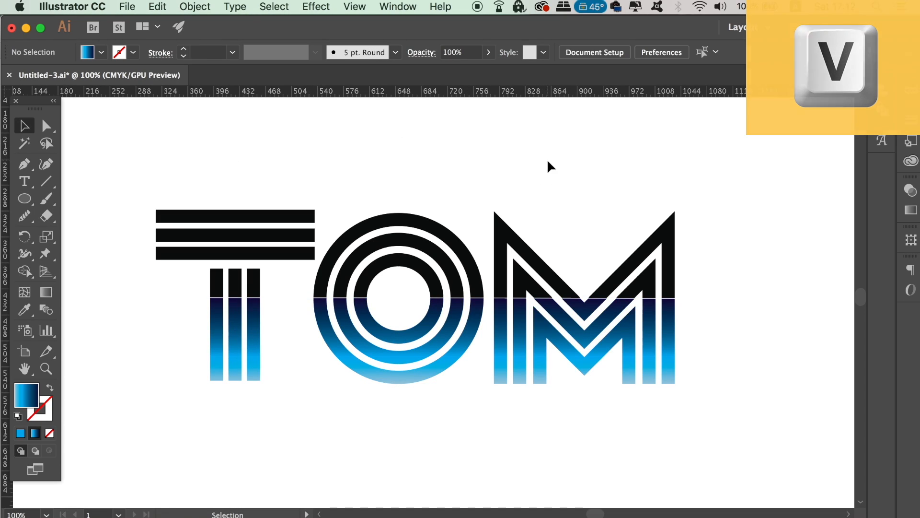
- Remove the leftover crop outline from the upper halves with Pathfinder Trim
scroll(391, 165, down, 3)
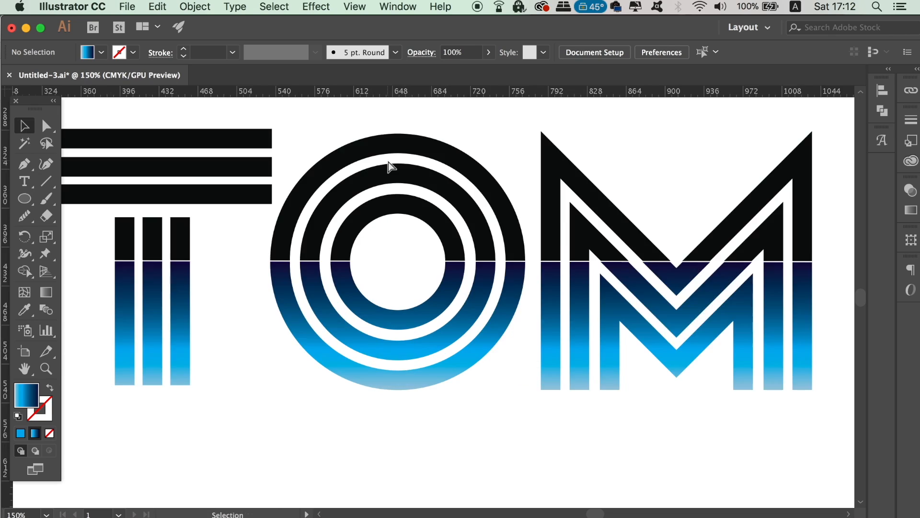
key(super+equal)
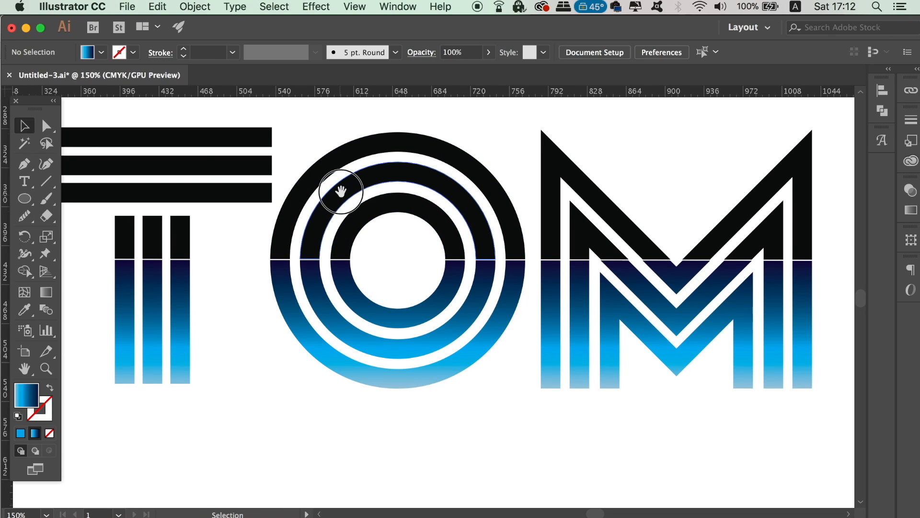
scroll(338, 195, up, 3)
click(257, 243)
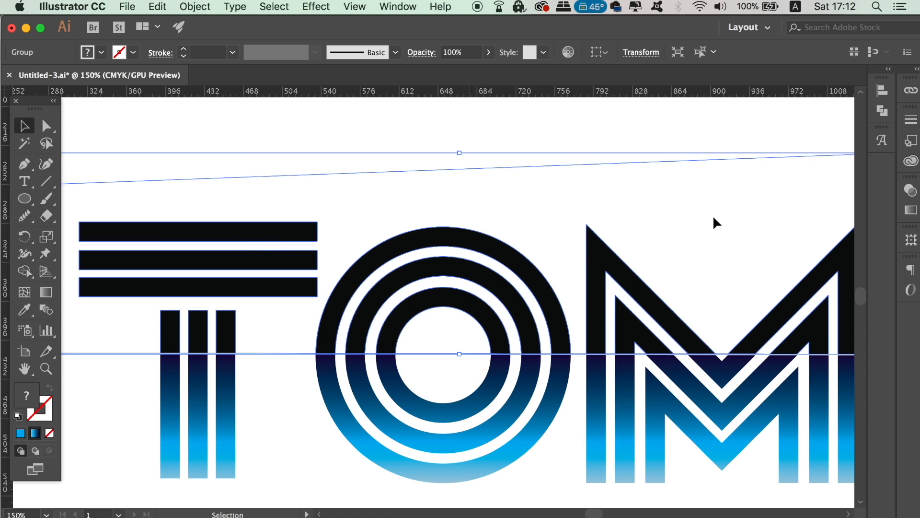
drag(715, 220, 631, 216)
click(886, 115)
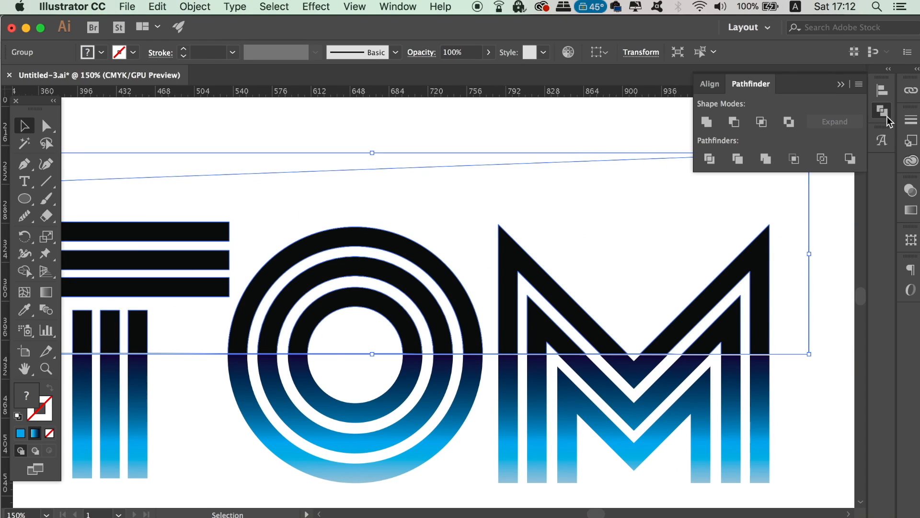
click(738, 159)
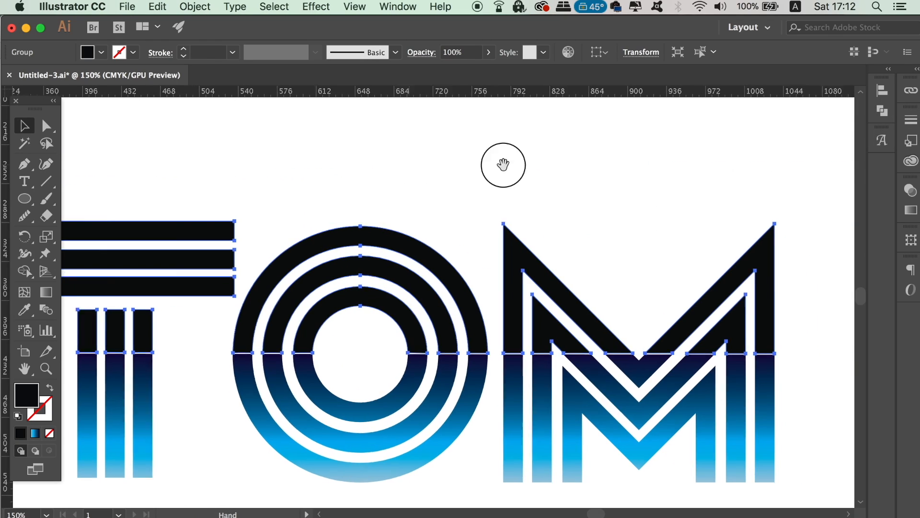
- Fill the upper halves with the same blue gradient and lighten its pale end stop to C 12% with less black
drag(482, 165, 597, 165)
click(35, 433)
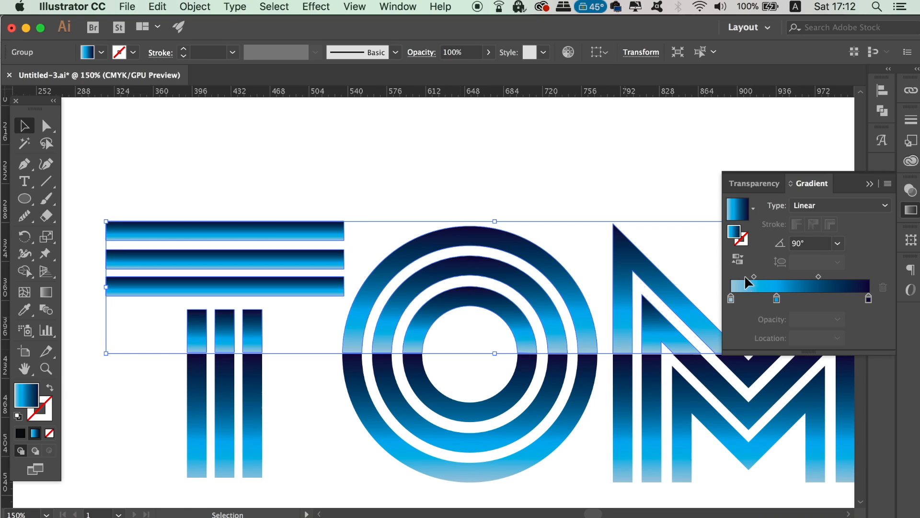
double_click(731, 299)
drag(767, 354, 757, 355)
drag(759, 409, 734, 411)
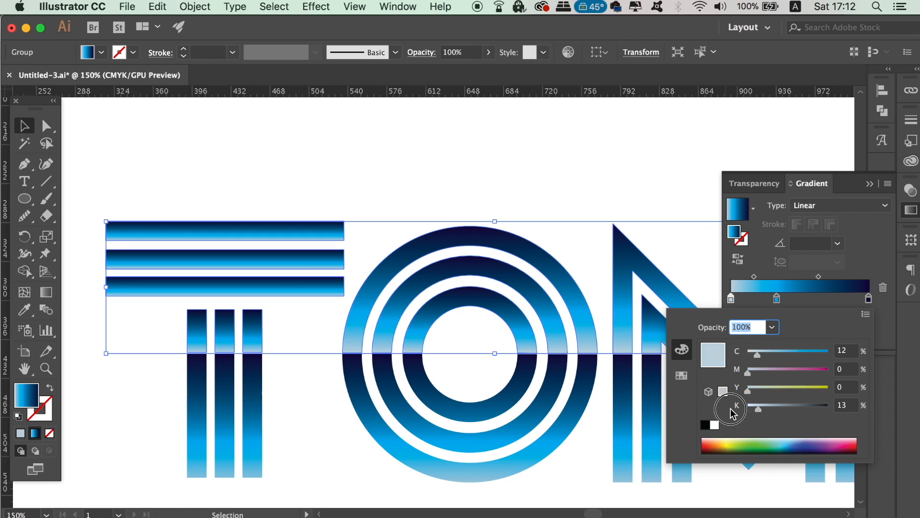
- Lighten the upper gradient's middle stop to C 63% and replace its darkest end stop with a medium navy stop at 100%
double_click(778, 298)
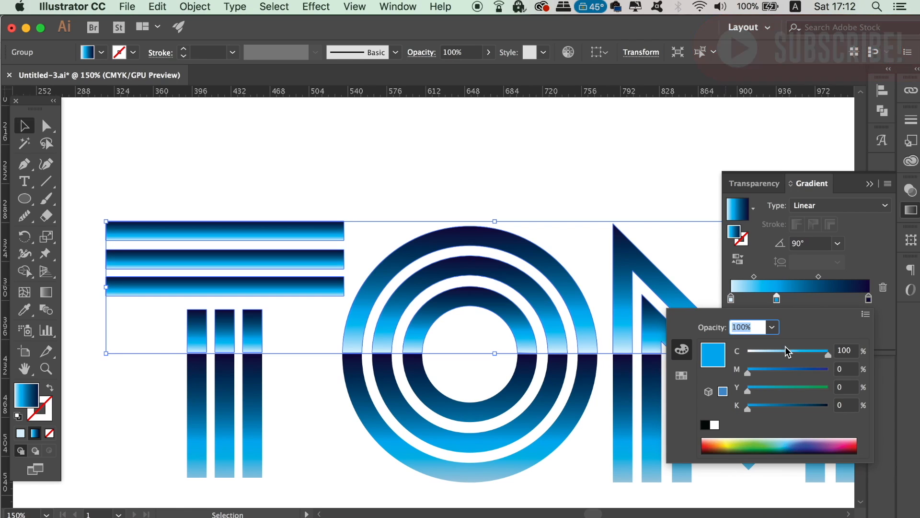
drag(787, 352, 799, 355)
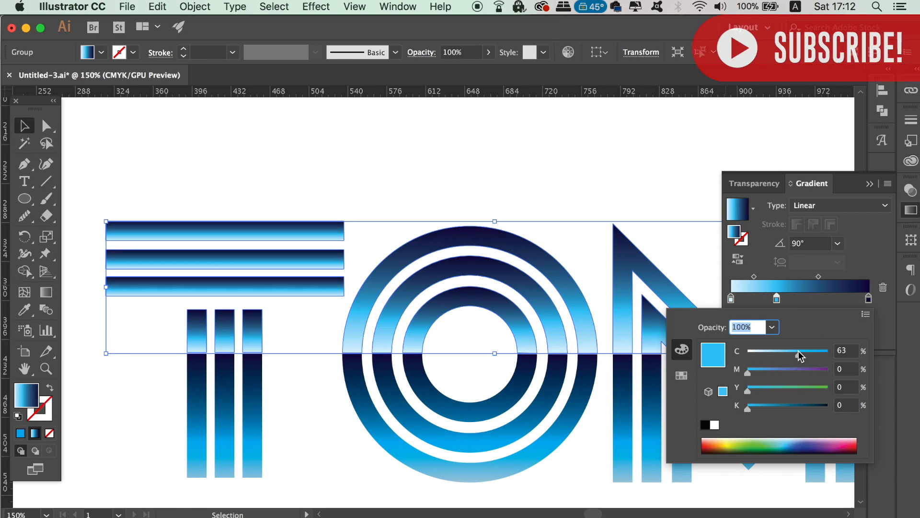
click(836, 297)
click(828, 298)
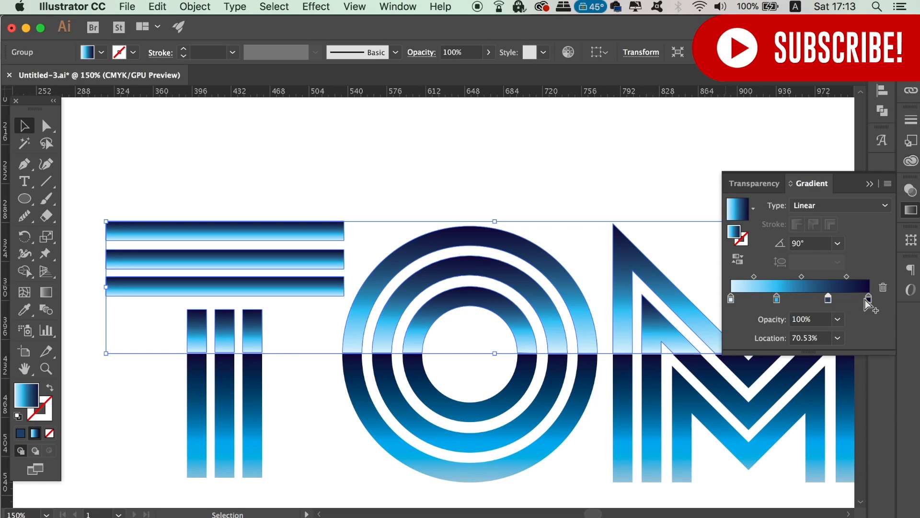
drag(828, 299, 891, 305)
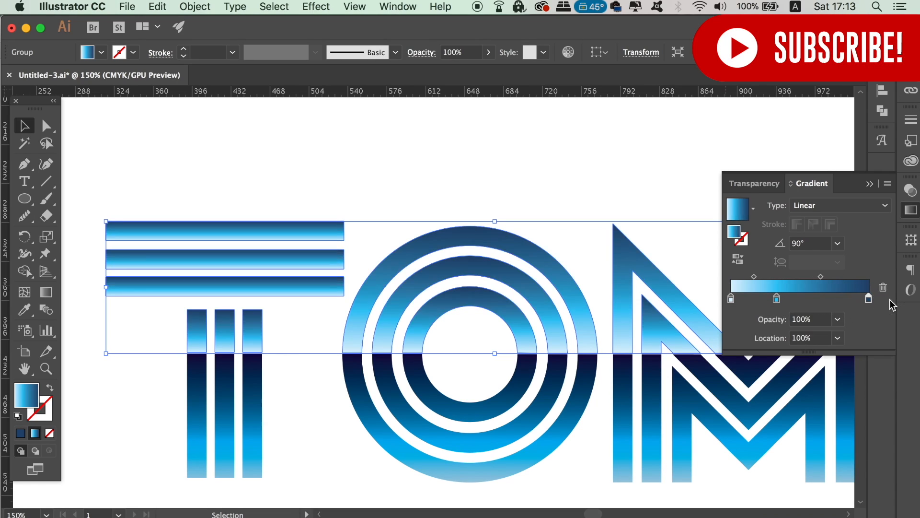
drag(779, 301, 769, 277)
- Stretch the gradient vertically across all upper halves, from pale at the dividing line to navy just above the letter tops
key(g)
drag(457, 352, 454, 207)
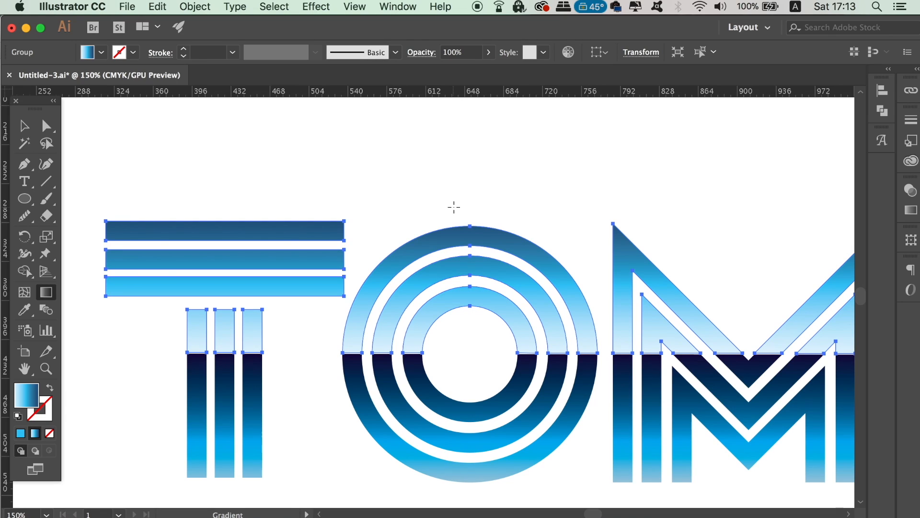
key(v)
click(531, 176)
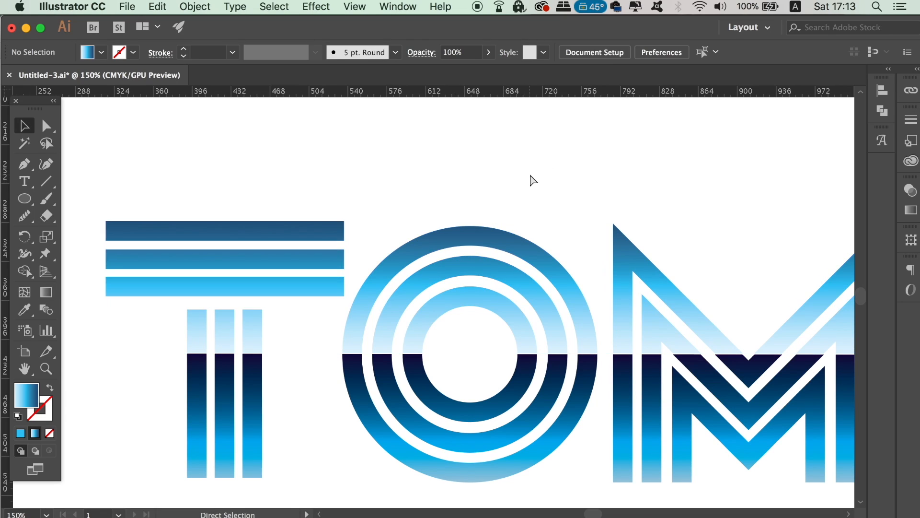
- Set the fill colour to near-black 141516 with nothing selected
key(super+0)
key(super+minus)
key(comma)
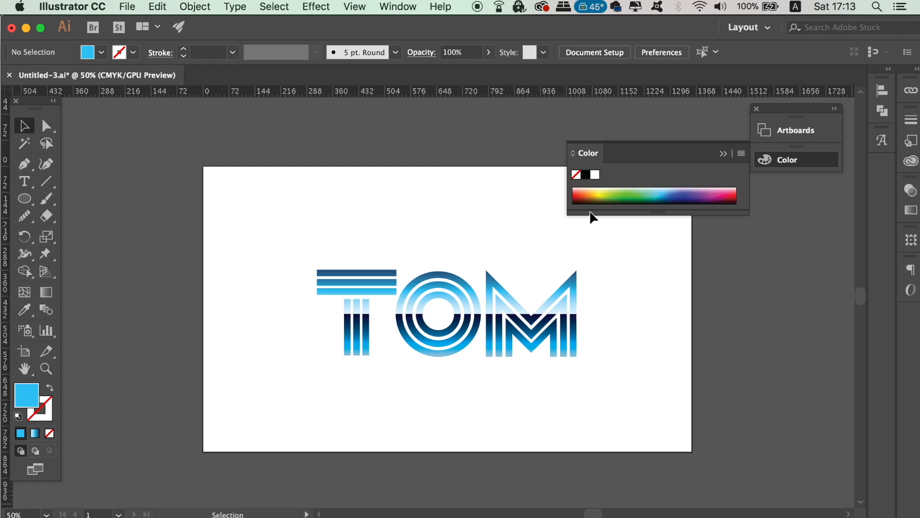
double_click(35, 387)
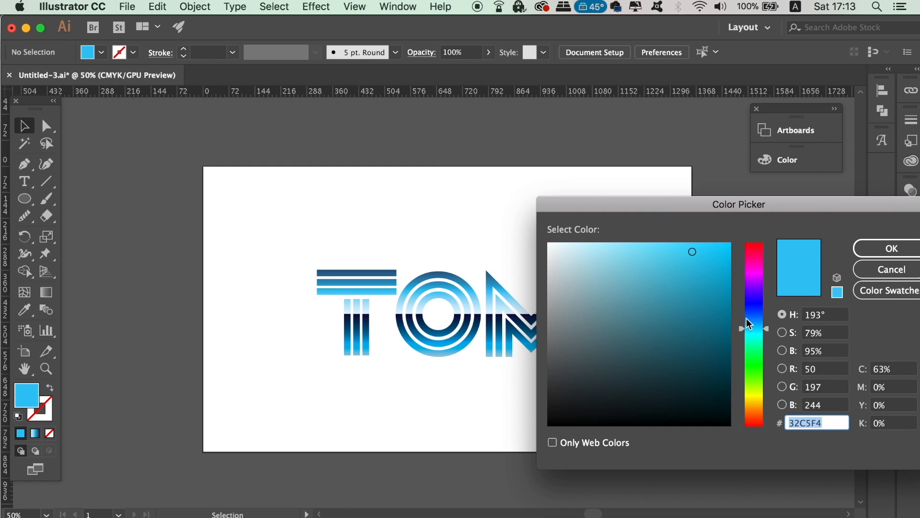
click(764, 323)
click(563, 406)
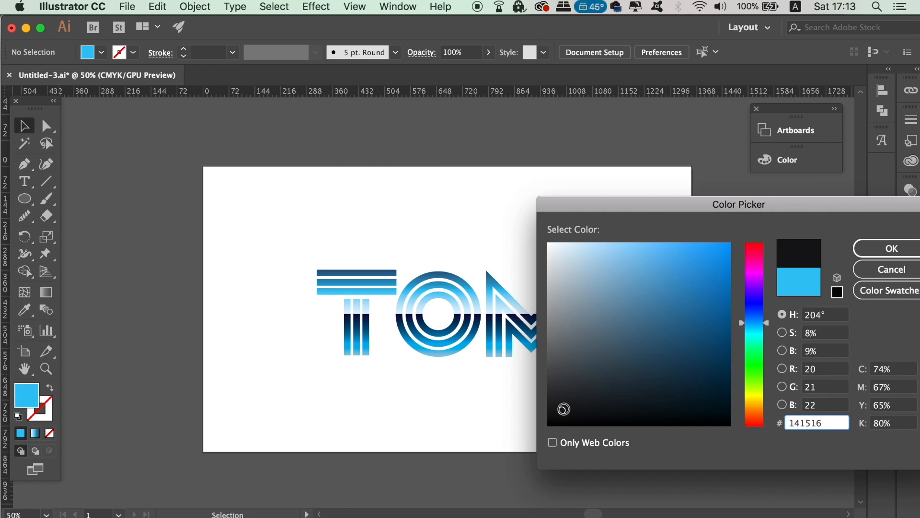
drag(563, 406, 562, 408)
click(889, 248)
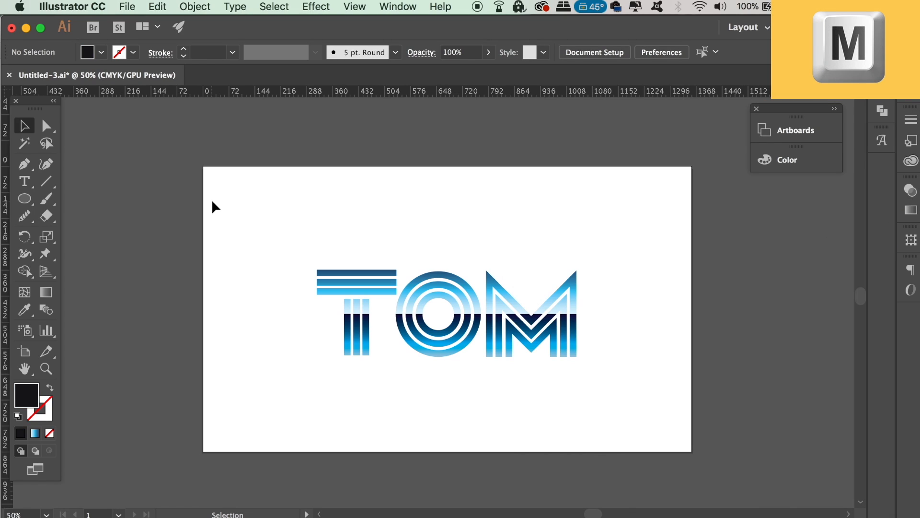
- Draw a near-black rectangle covering the whole artboard and send it behind the lettering
key(m)
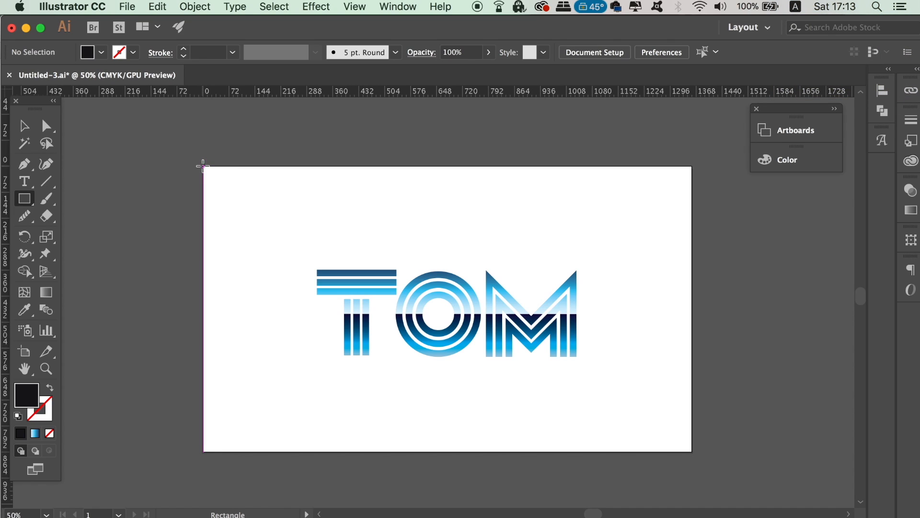
drag(202, 165, 692, 450)
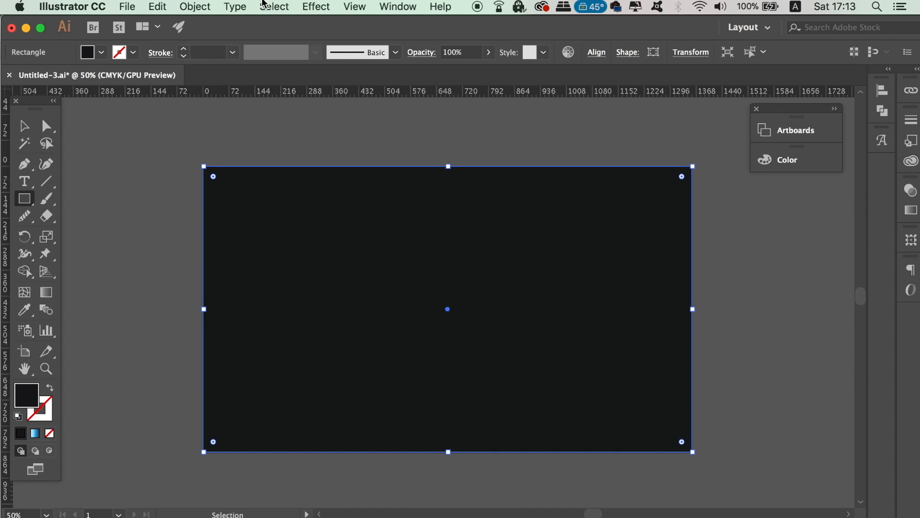
click(196, 7)
mouse_move(259, 37)
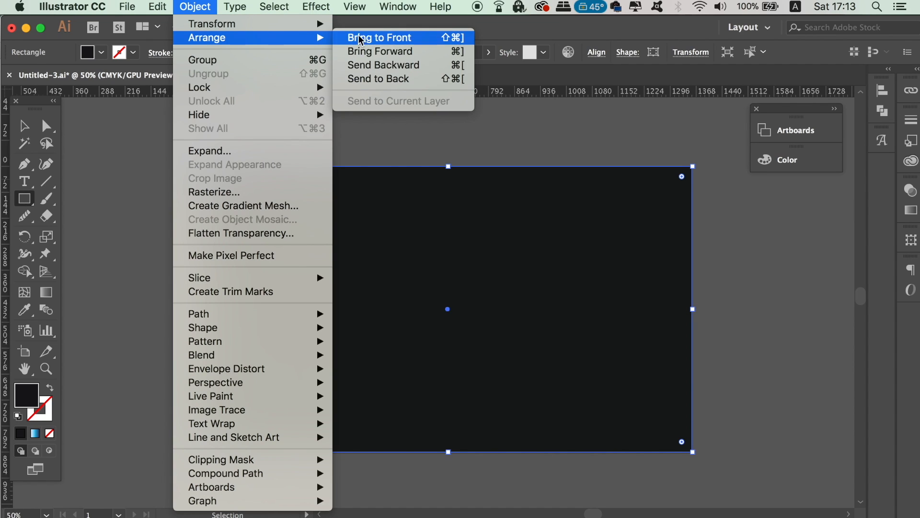
click(375, 79)
- Lock the near-black background rectangle
click(24, 125)
click(199, 5)
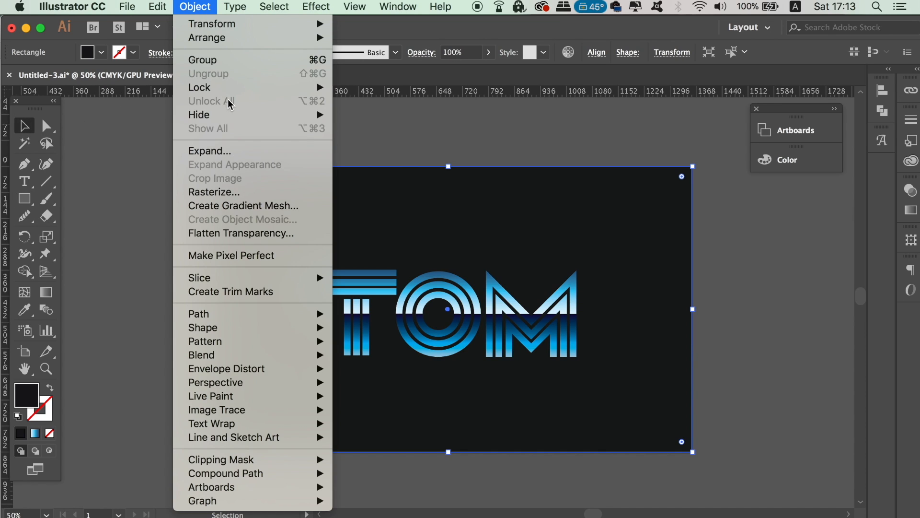
mouse_move(270, 91)
click(406, 87)
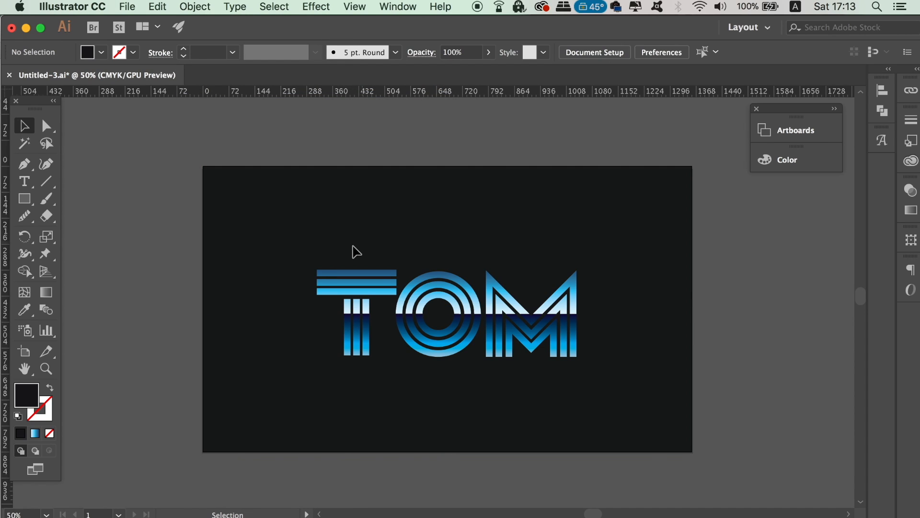
- Give the whole striped blue lettering a white 1 pt outline
key(super+equal)
drag(253, 236, 619, 437)
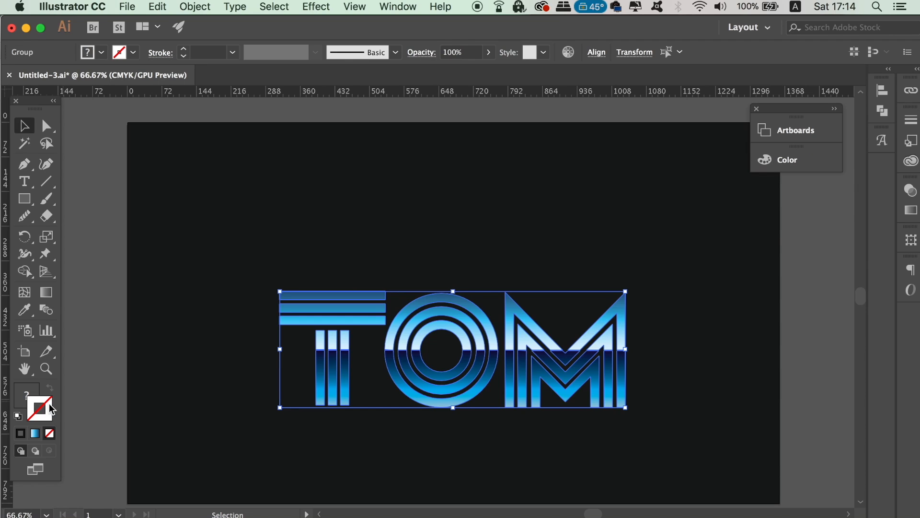
double_click(398, 238)
mouse_move(564, 287)
mouse_down()
mouse_move(547, 246)
mouse_move(526, 228)
mouse_up()
click(870, 249)
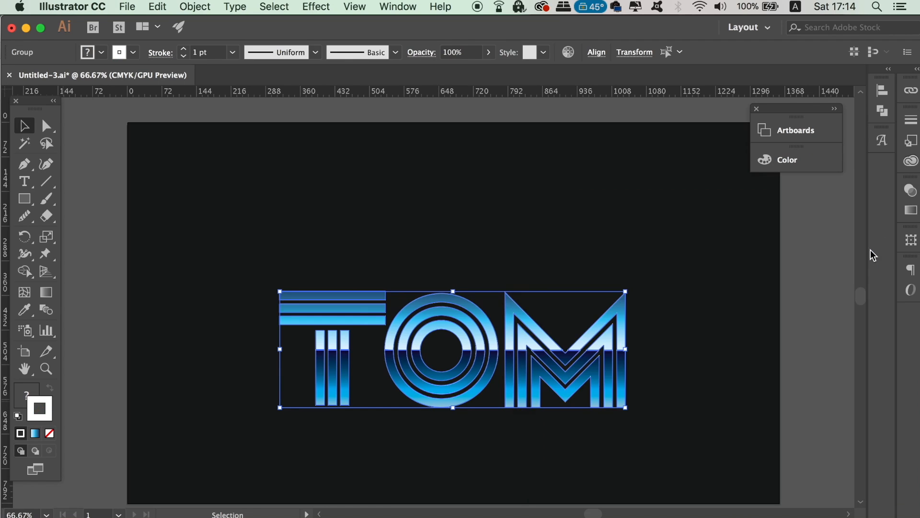
- Set the striped lettering's white outline weight to 2 pt
click(183, 49)
click(183, 48)
click(130, 150)
drag(257, 232, 701, 429)
click(184, 56)
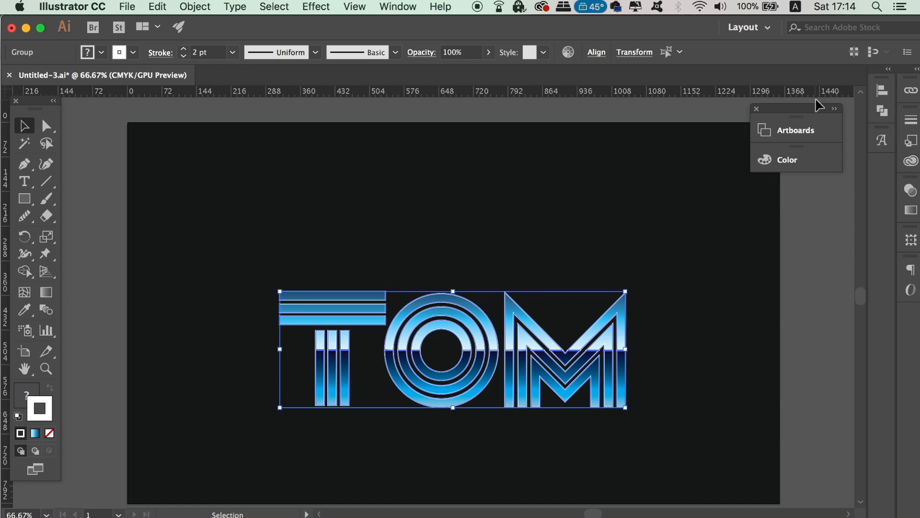
- Align the lettering's stroke to the outside and reduce its weight by one step
click(910, 119)
click(799, 193)
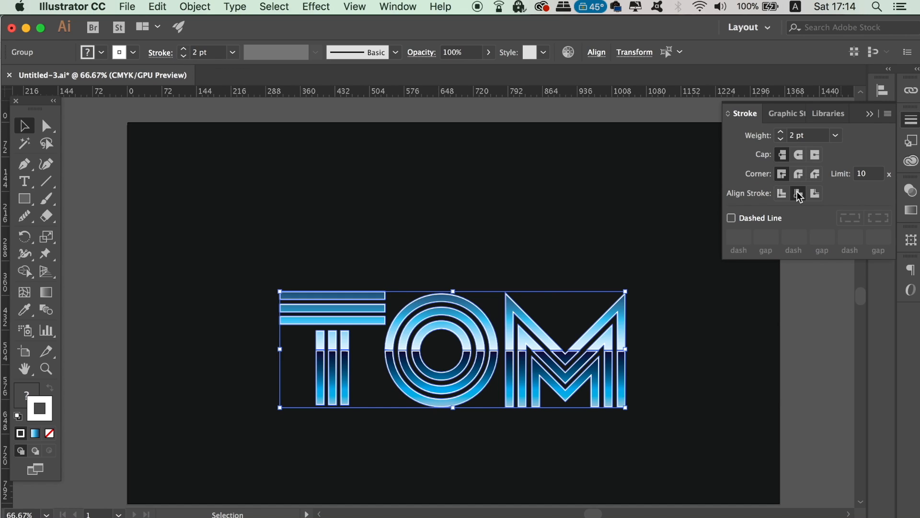
click(816, 195)
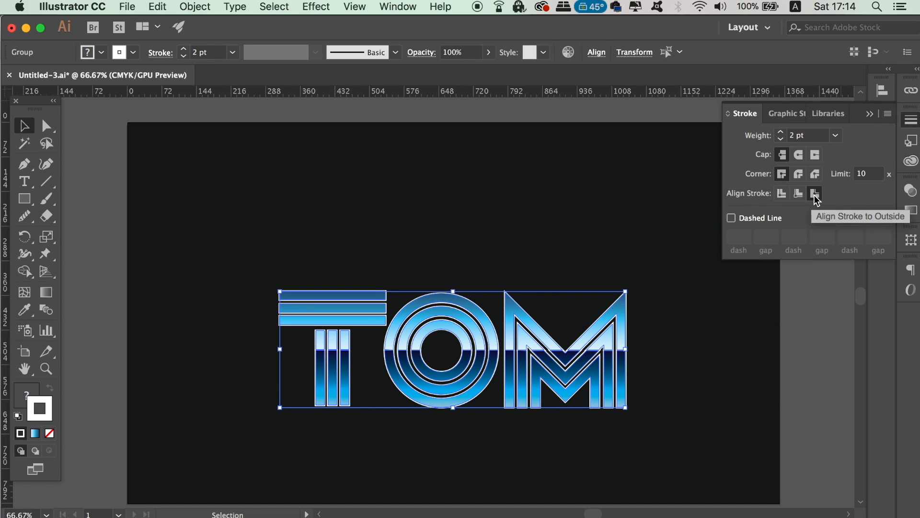
click(184, 55)
click(191, 159)
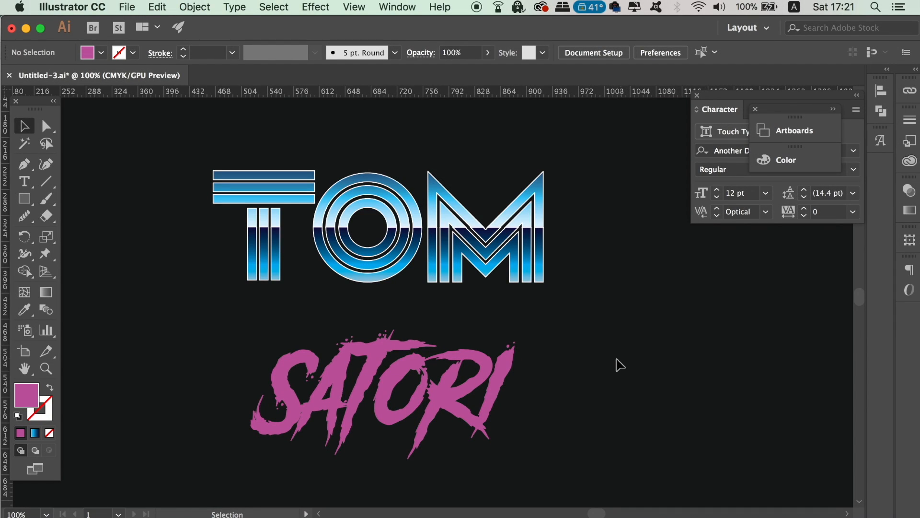
- Set up and preview a white Overlay Inner Glow at 100% opacity, spreading from the center, on the pink brush-style word
click(479, 379)
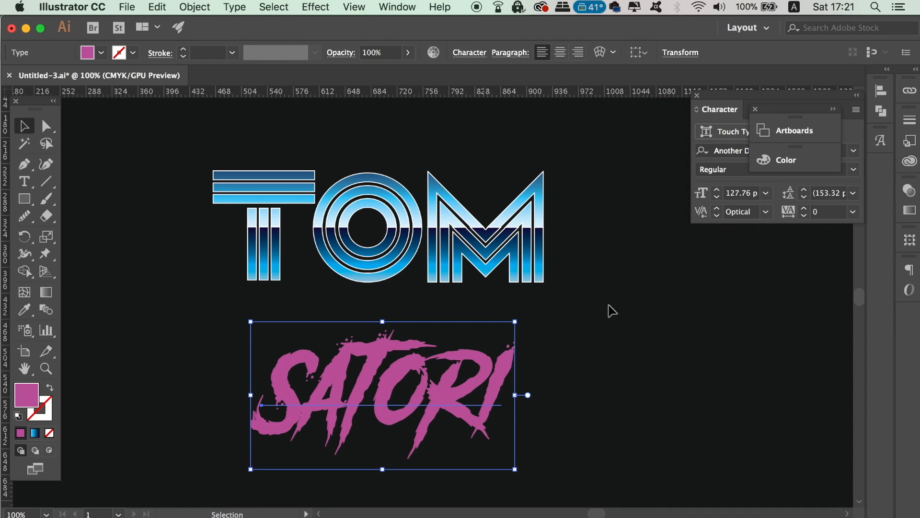
click(756, 113)
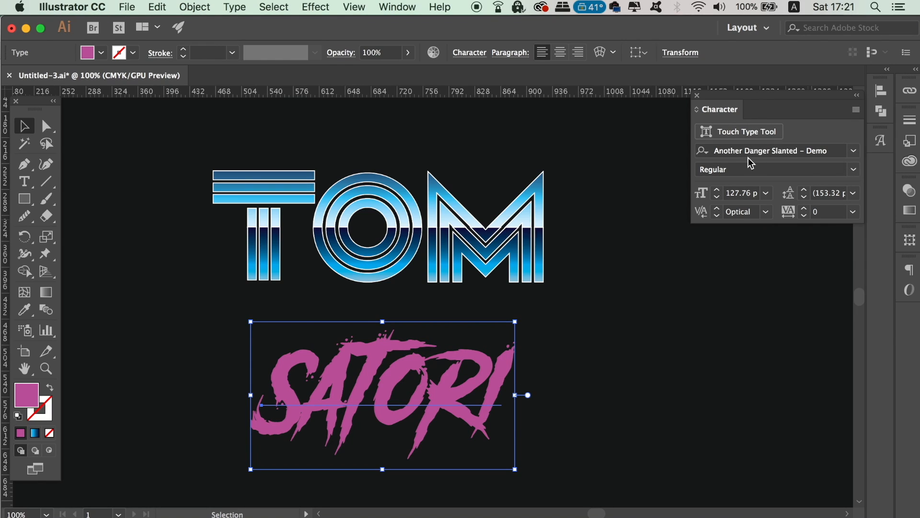
click(854, 151)
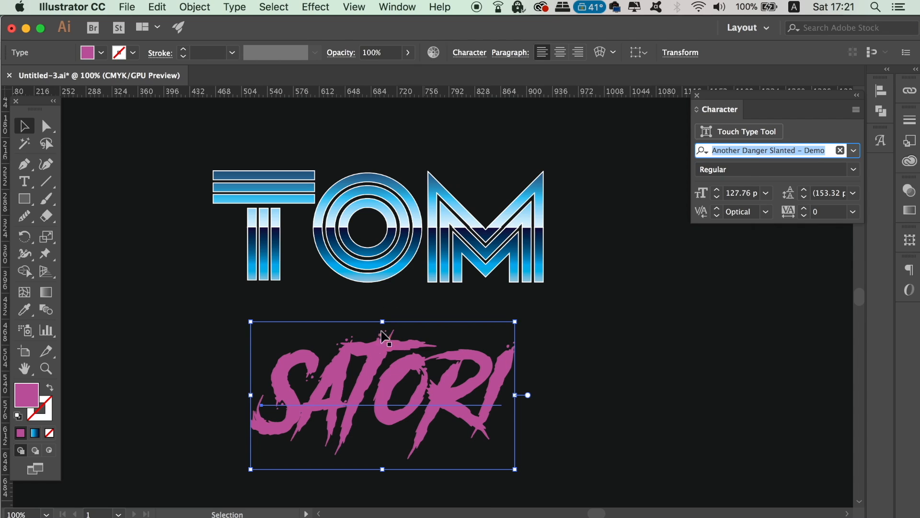
click(384, 354)
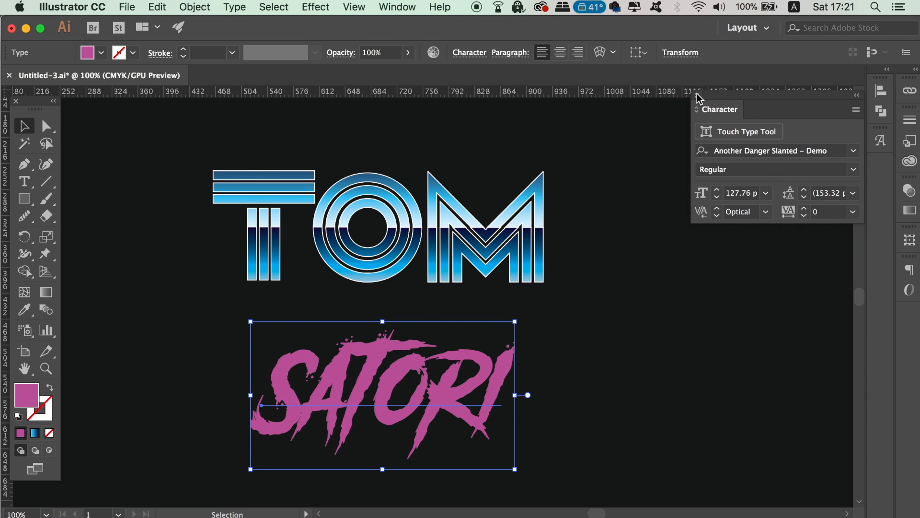
click(332, 6)
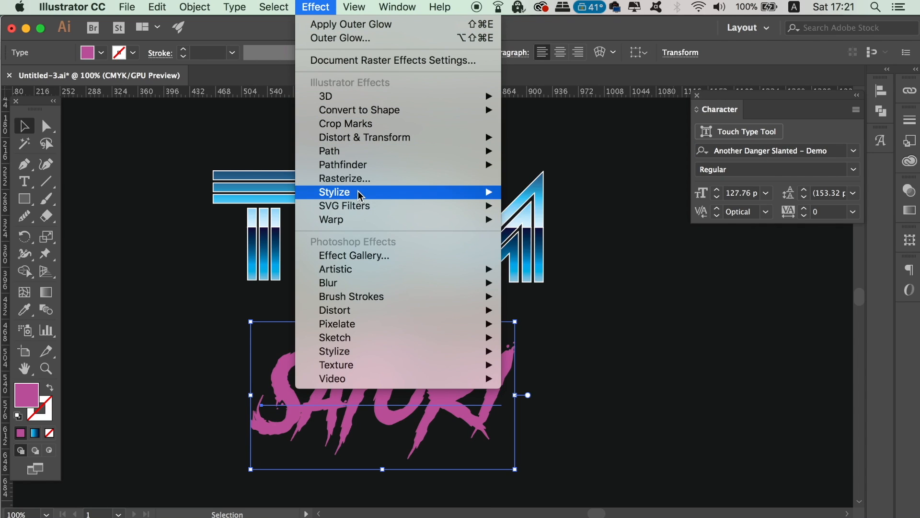
mouse_move(479, 192)
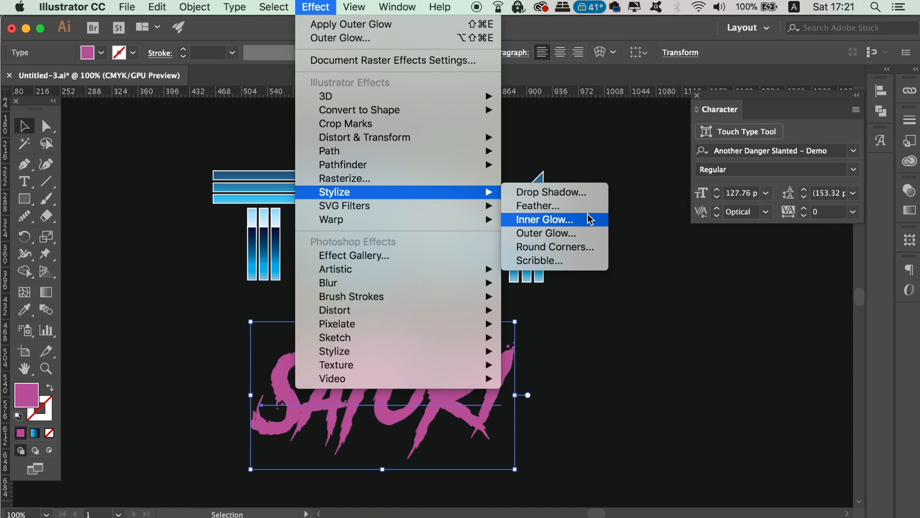
click(591, 219)
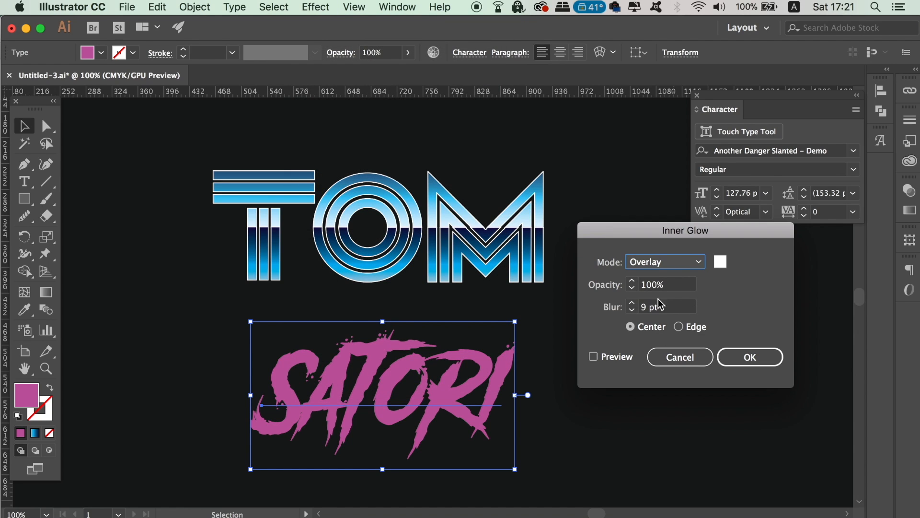
click(724, 262)
click(885, 271)
click(625, 363)
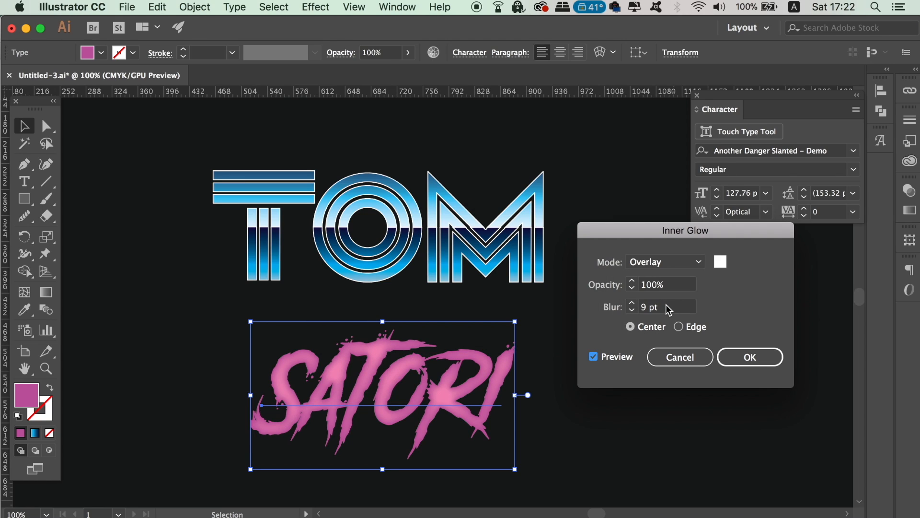
- Apply the Inner Glow with a 5 pt blur and move the pink word up closer beneath the blue lettering
click(632, 309)
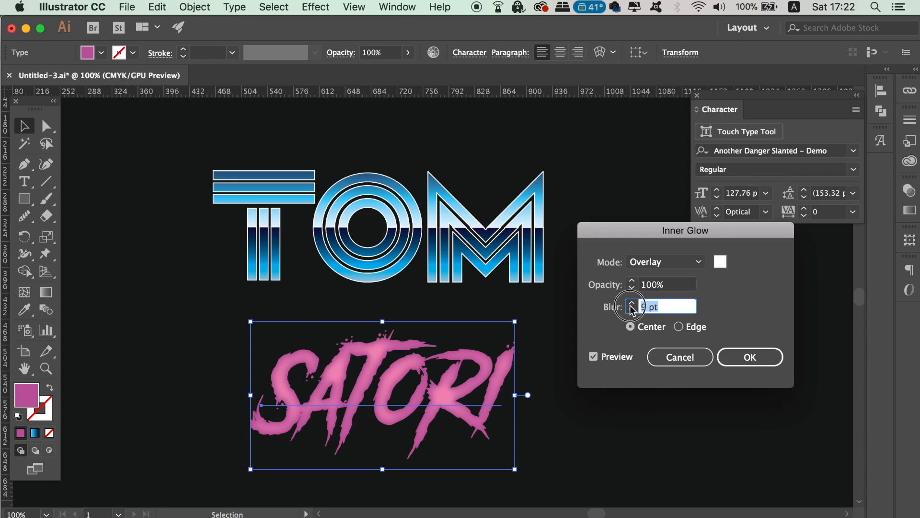
text(5)
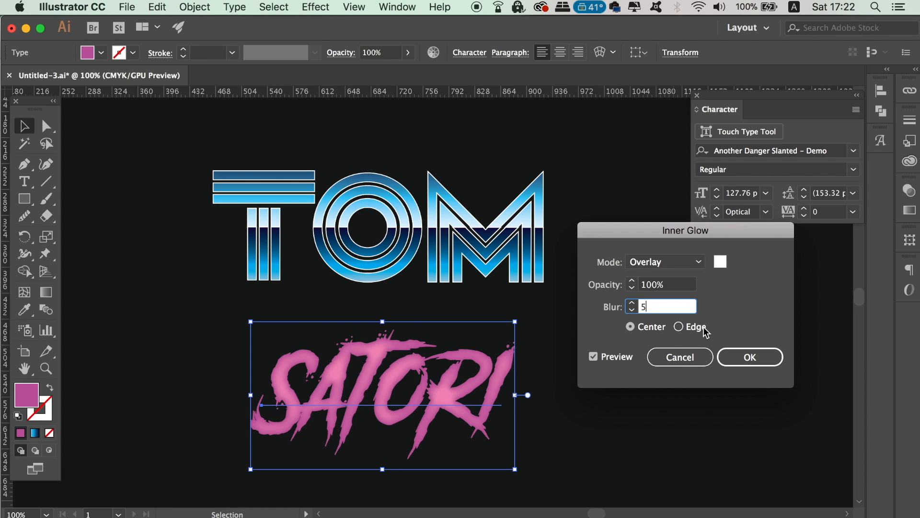
click(618, 360)
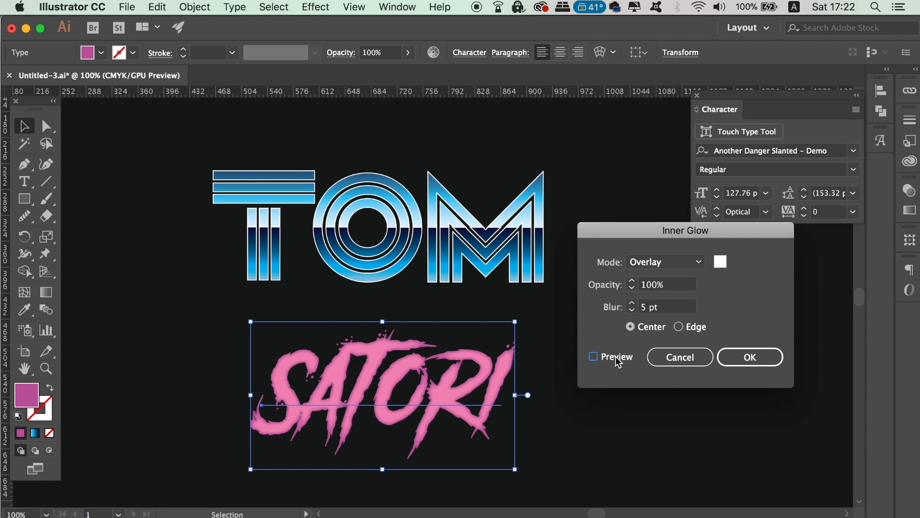
click(743, 363)
click(645, 386)
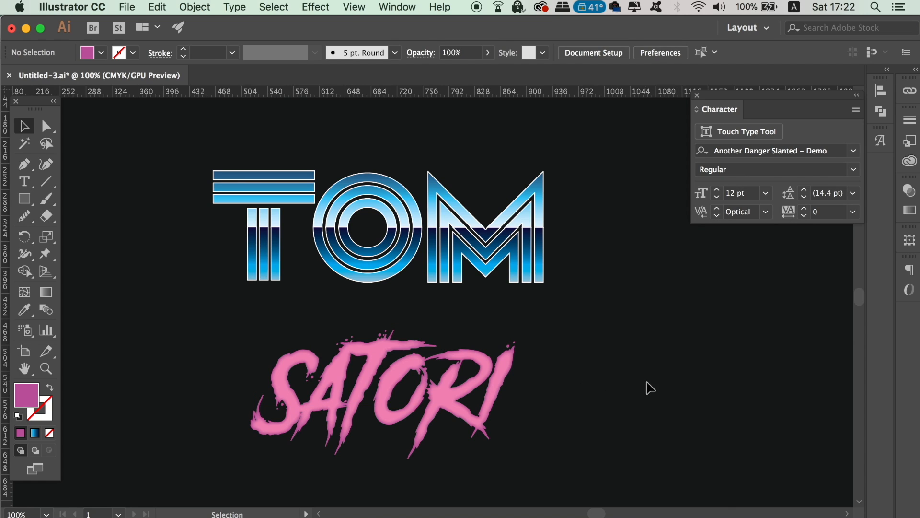
drag(522, 333, 522, 305)
click(623, 433)
- Set up a pale pink Outer Glow in Normal mode with a 1 pt blur on the pink word
click(486, 376)
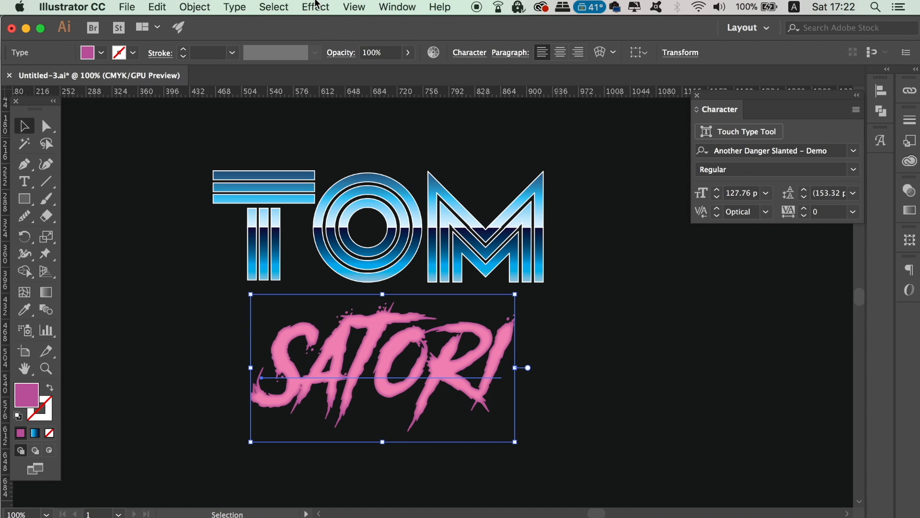
click(316, 6)
mouse_move(420, 192)
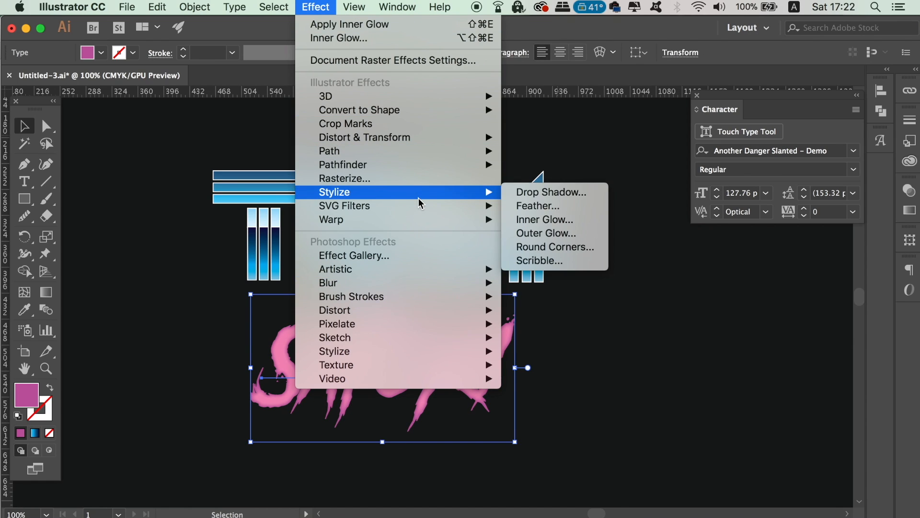
click(576, 234)
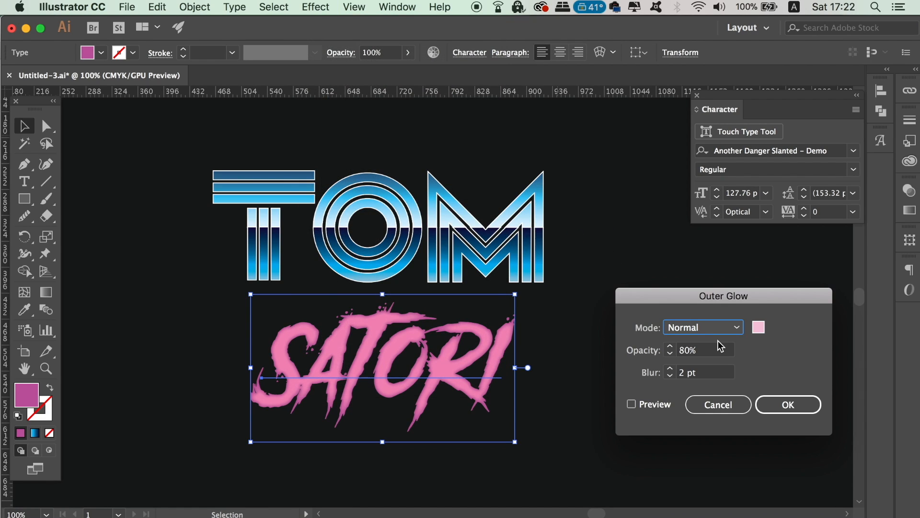
click(658, 404)
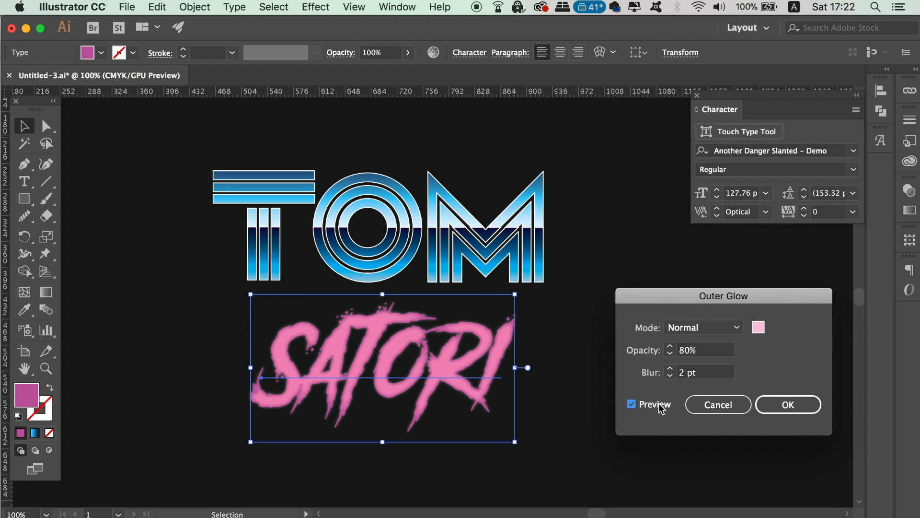
click(698, 373)
text(1)
click(657, 402)
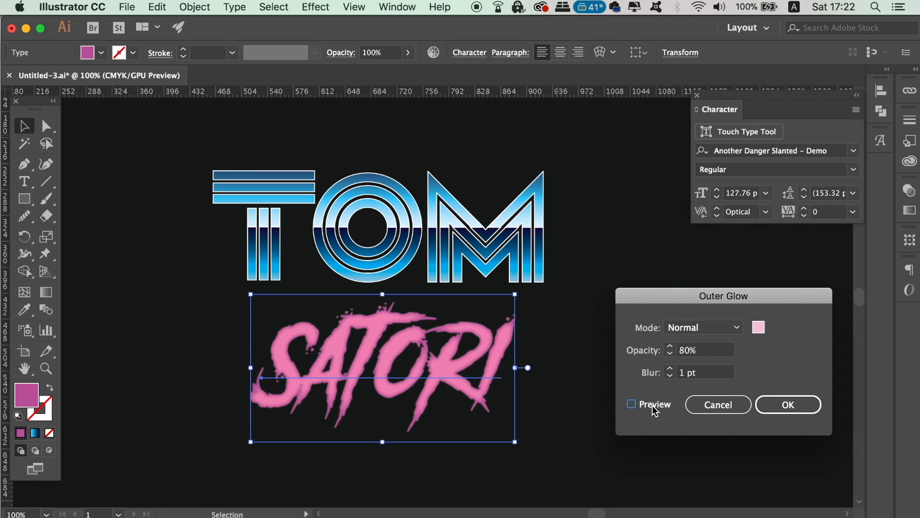
- Set the Outer Glow's opacity to 90% and apply it to the pink word
click(700, 350)
text(90)
click(651, 402)
click(788, 404)
click(671, 389)
- Move the pink word up so it overlaps the lower edge of the blue striped lettering
drag(455, 373, 522, 445)
mouse_move(480, 357)
mouse_down()
mouse_move(470, 366)
mouse_move(482, 372)
mouse_up()
click(609, 412)
scroll(144, 283, right, 2)
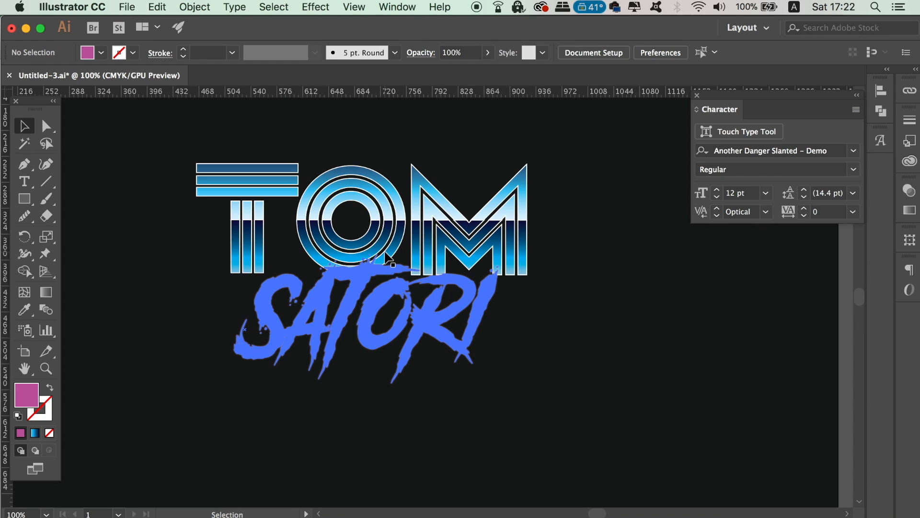
- Add a text object reading "80's style" to the right of the logo and set its font to Satori Sans Regular
key(t)
click(588, 355)
key(BackSpace)
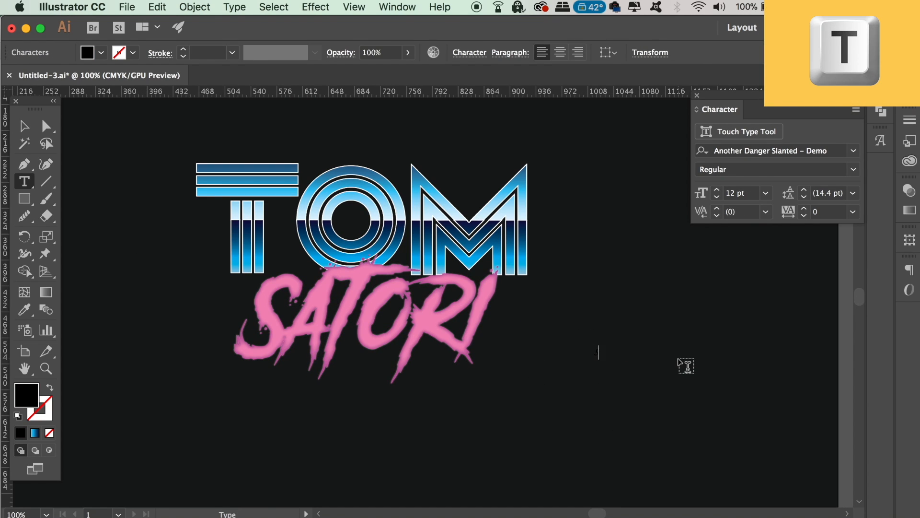
key(Escape)
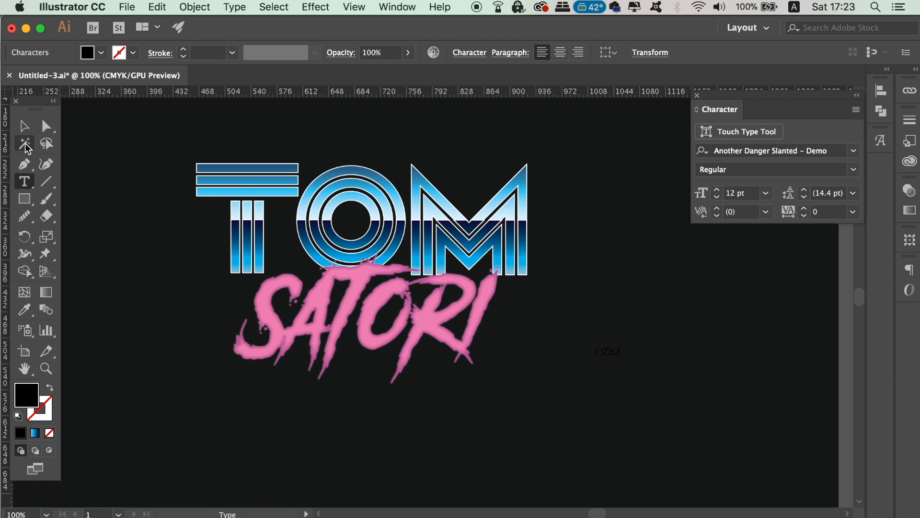
drag(624, 345, 645, 336)
click(854, 150)
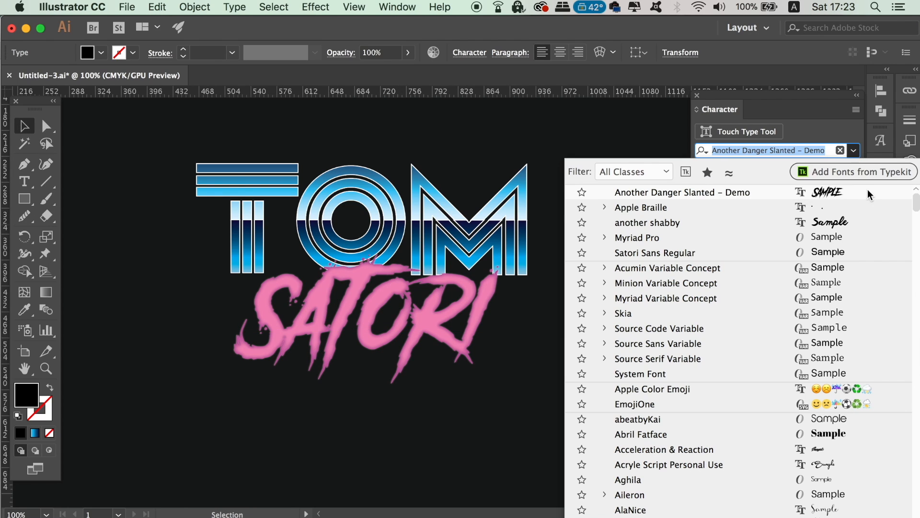
click(833, 249)
- Try to copy the pink brush word's appearance onto the new text with the Eyedropper
key(i)
click(257, 302)
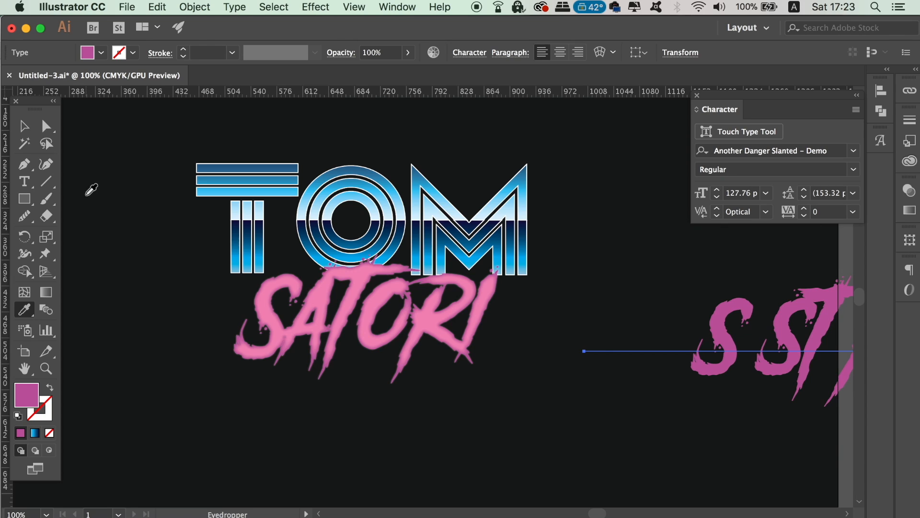
key(ctrl+z)
- Give the "80's style" text a soft pink fill colour
double_click(26, 394)
drag(753, 297, 753, 274)
drag(690, 240, 644, 233)
click(890, 247)
- Enlarge the "80's style" text to about 21 pt and place it beside the lower end of the pink word
key(v)
drag(628, 353, 258, 387)
click(541, 346)
click(776, 329)
drag(275, 383, 526, 352)
- Break "80's style" onto two lines and add 2k18 as a third line
key(t)
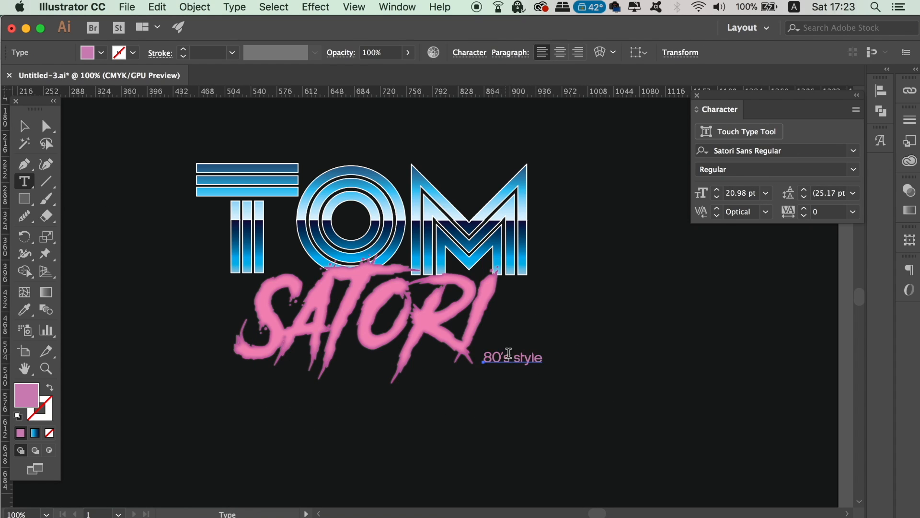
click(513, 357)
key(Return)
click(531, 384)
key(Return)
text(2k18)
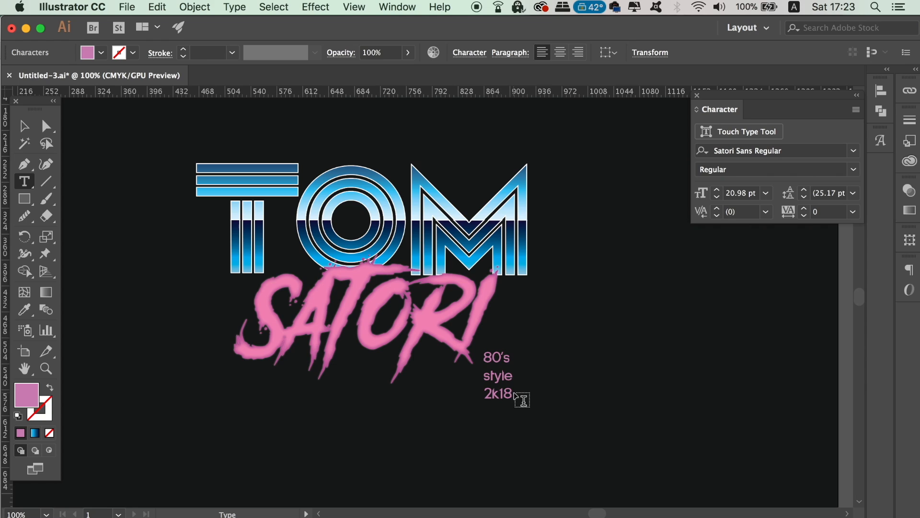
- Remove the line break between "style" and "2k18" in the small caption
click(487, 394)
key(BackSpace)
click(485, 377)
key(BackSpace)
key(super+z)
- Rearrange the small caption so "80's style" sits on the first line and "2k18" on the second
click(25, 126)
double_click(521, 375)
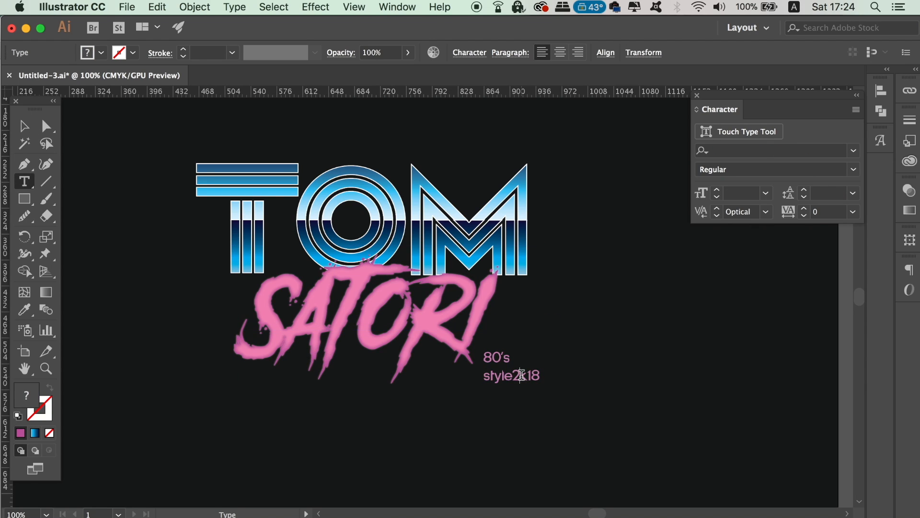
key(Left)
key(Left)
key(Left)
key(Left)
key(Left)
key(BackSpace)
key(Right)
key(Right)
key(Right)
key(Right)
key(Right)
key(Return)
key(Escape)
- Set the small caption's leading to 21 pt and scale it down beside the end of the pink word
mouse_move(521, 375)
mouse_down()
mouse_move(594, 362)
mouse_move(510, 350)
mouse_move(523, 357)
mouse_move(366, 390)
mouse_move(270, 385)
mouse_move(578, 340)
mouse_move(588, 280)
mouse_move(530, 362)
mouse_up()
click(854, 193)
click(880, 373)
click(617, 426)
- Expand the appearance of the entire logo artwork and scale it up proportionally on the artboard
key(super+0)
key(super+1)
click(628, 411)
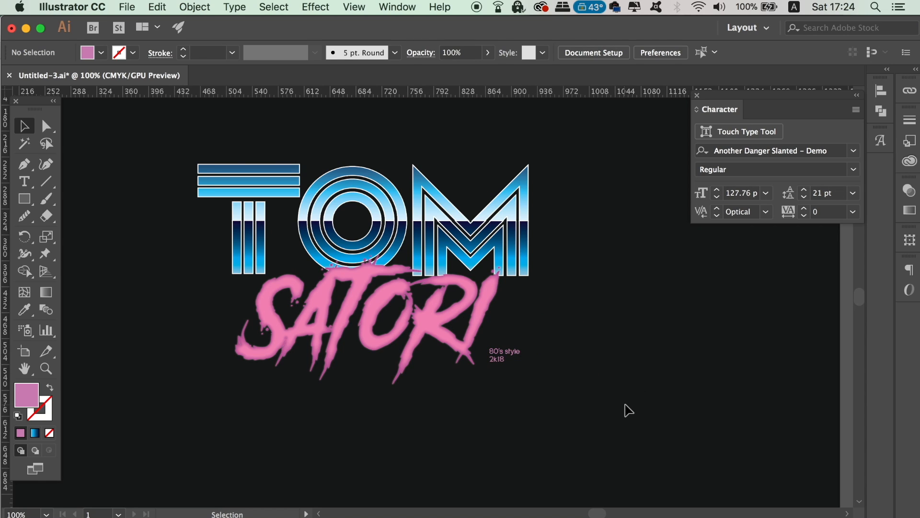
key(super+minus)
key(space)
drag(623, 398, 637, 317)
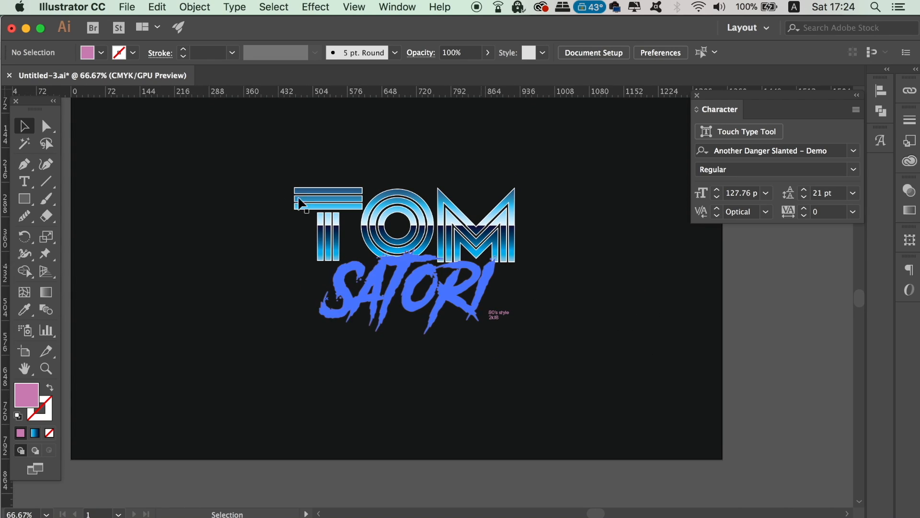
key(super+a)
click(195, 7)
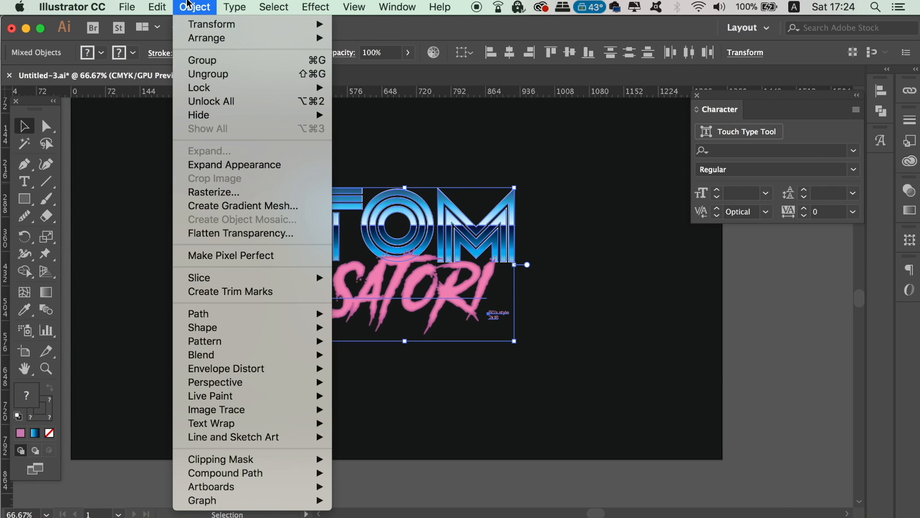
click(270, 175)
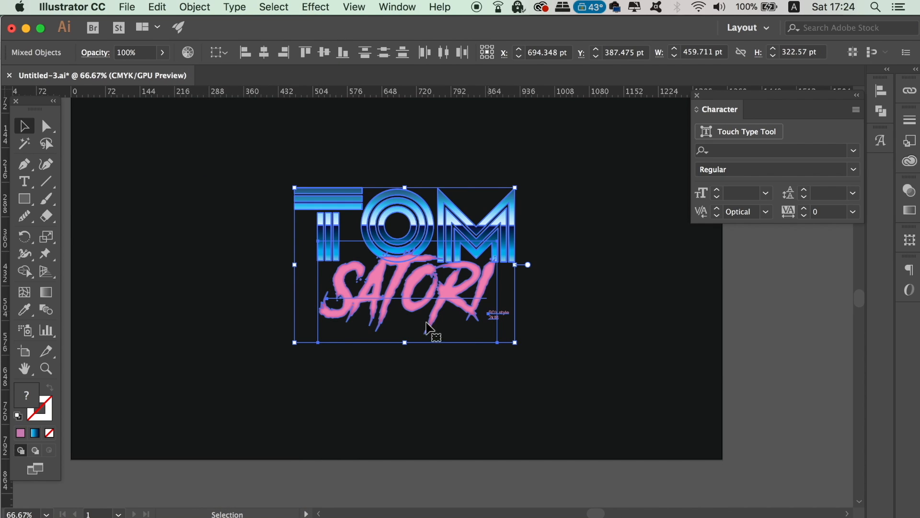
drag(294, 345, 250, 370)
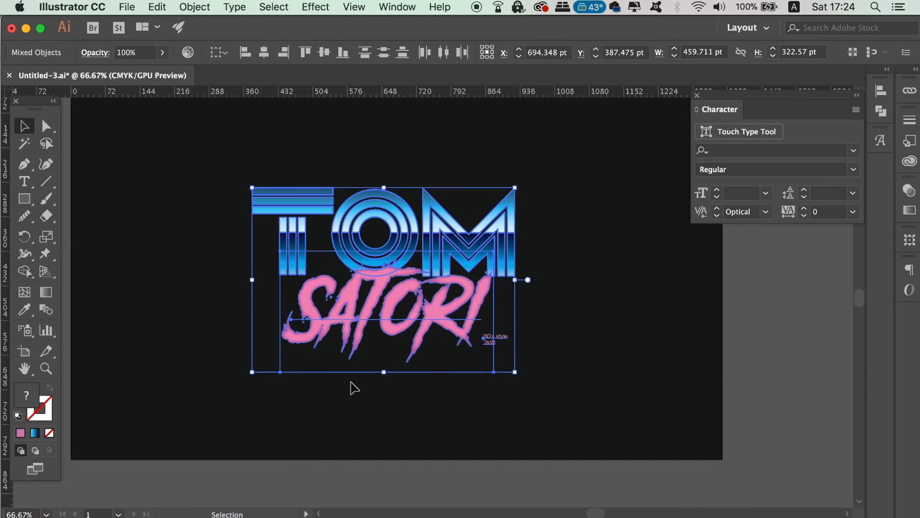
click(545, 417)
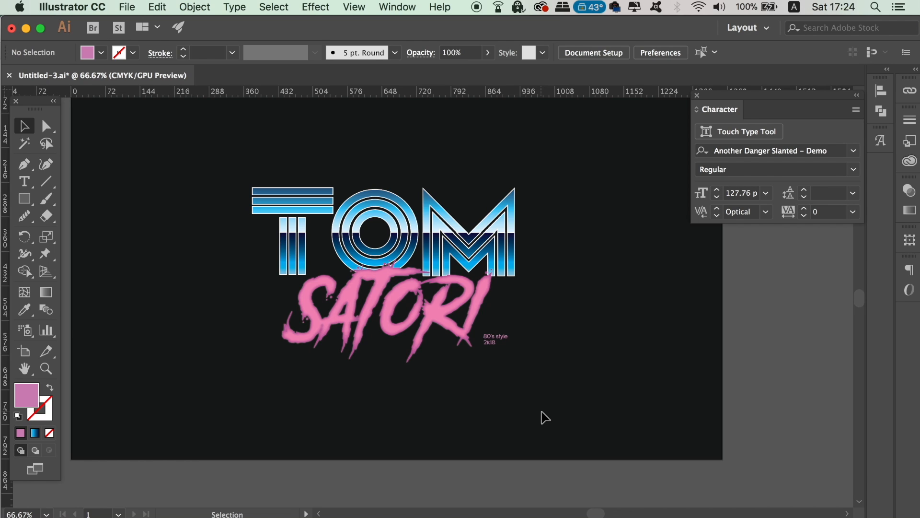